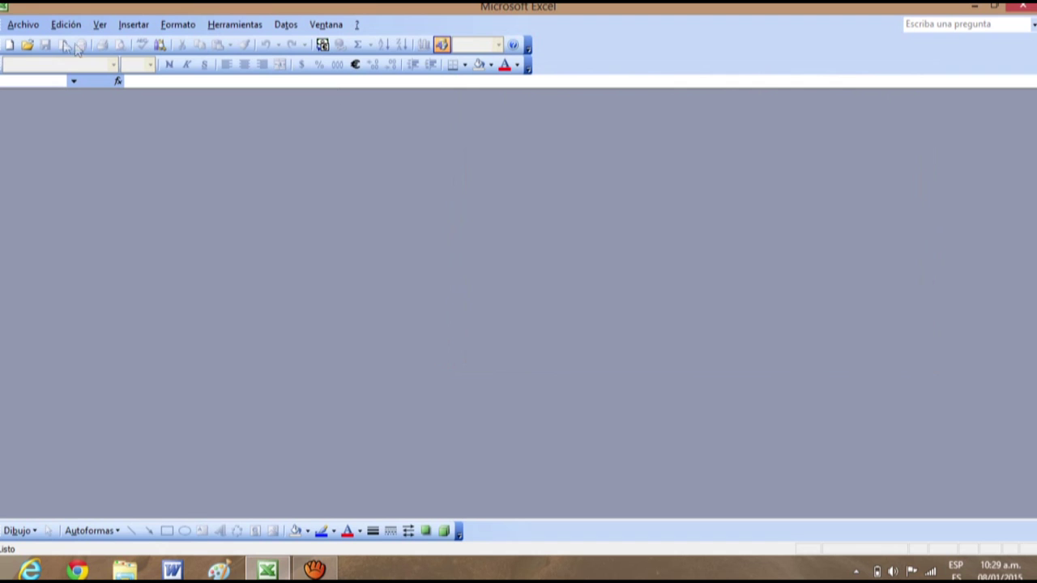
Open the workbook TP 2-4-E Ficha 19 from the Mis documentos folder
left_click(22, 24)
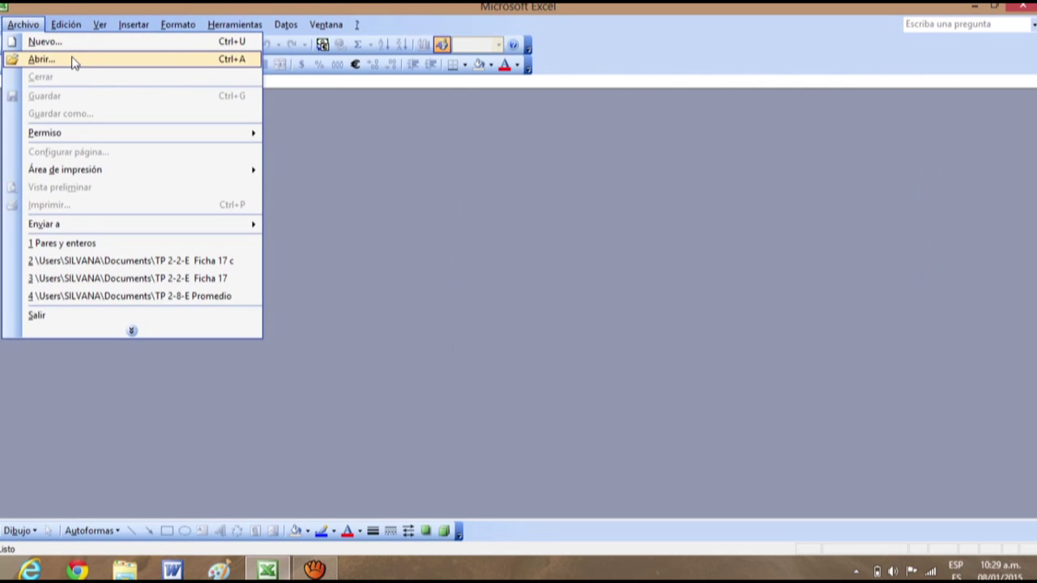
left_click(72, 61)
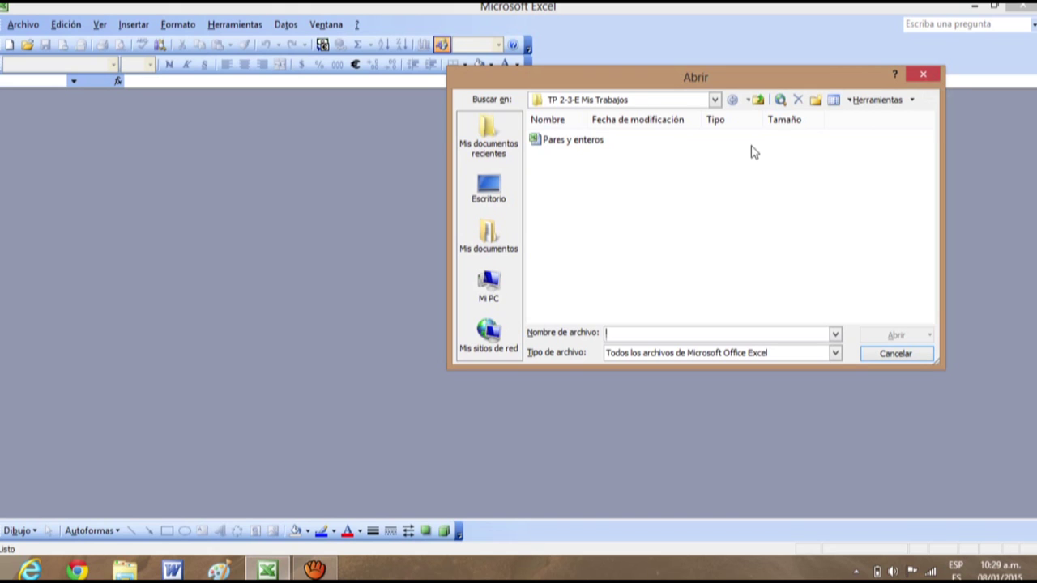
left_click(715, 100)
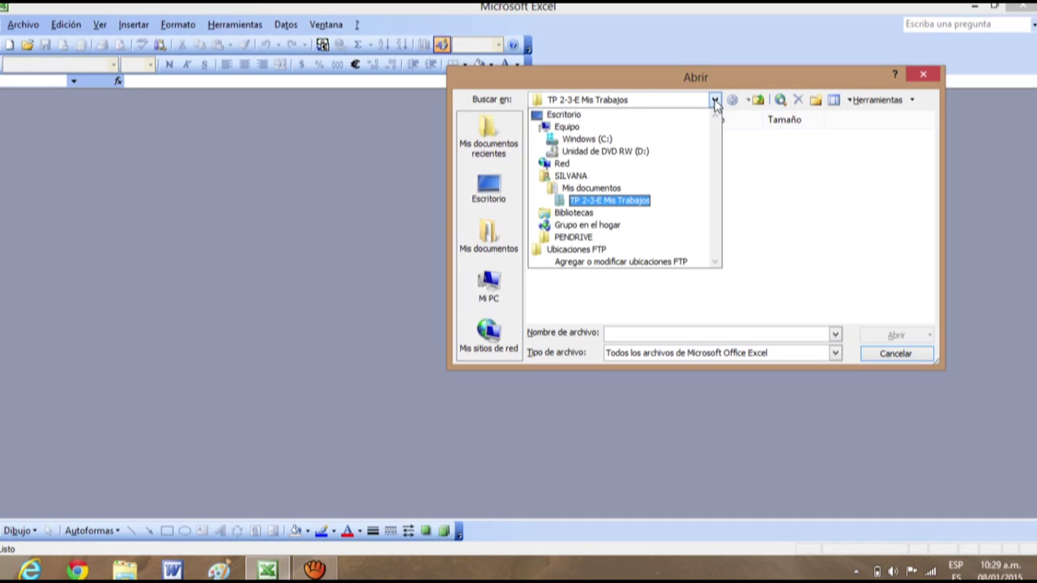
left_click(715, 101)
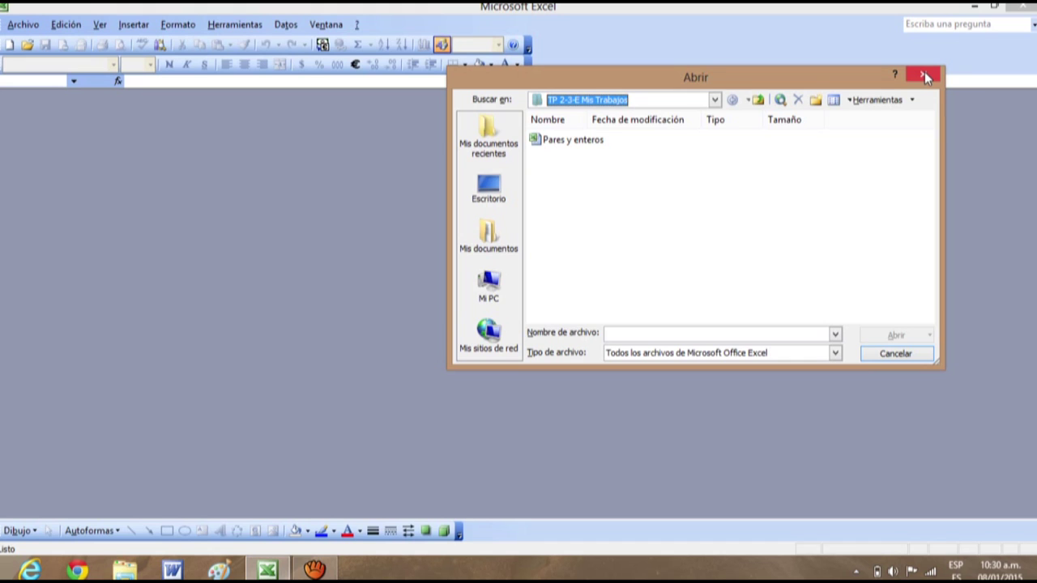
left_click(631, 104)
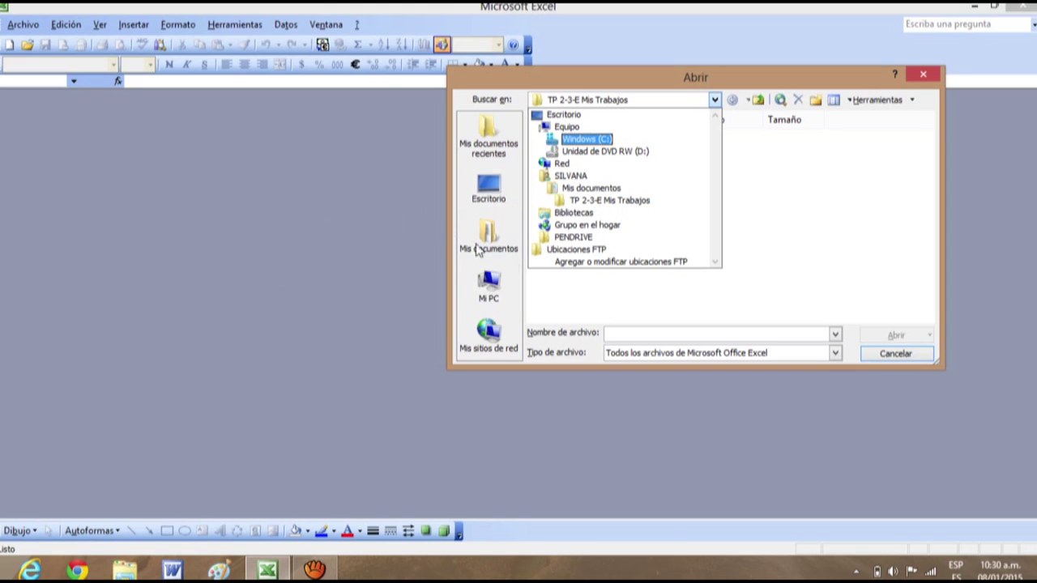
left_click(592, 189)
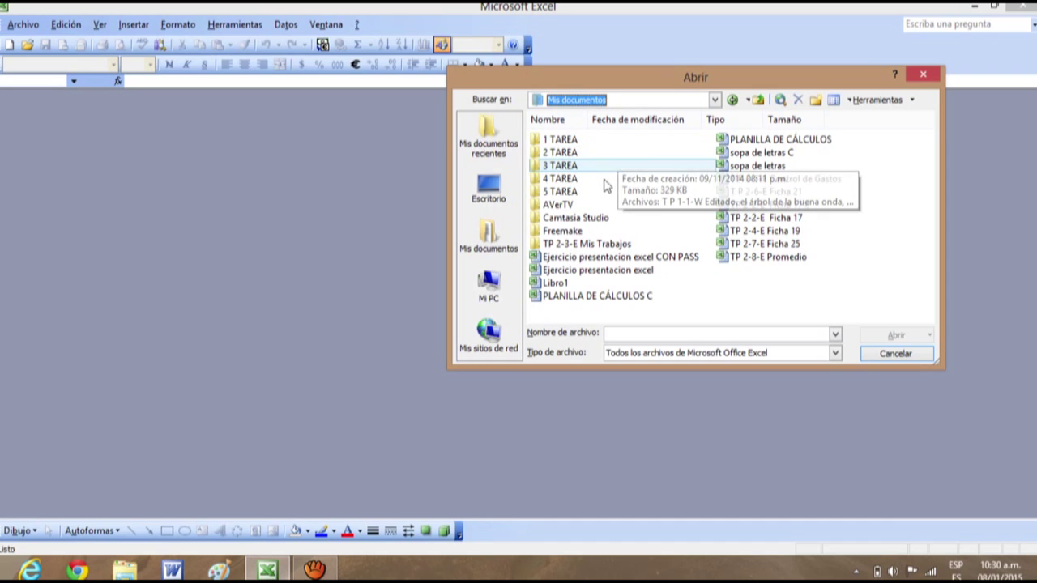
left_click(768, 233)
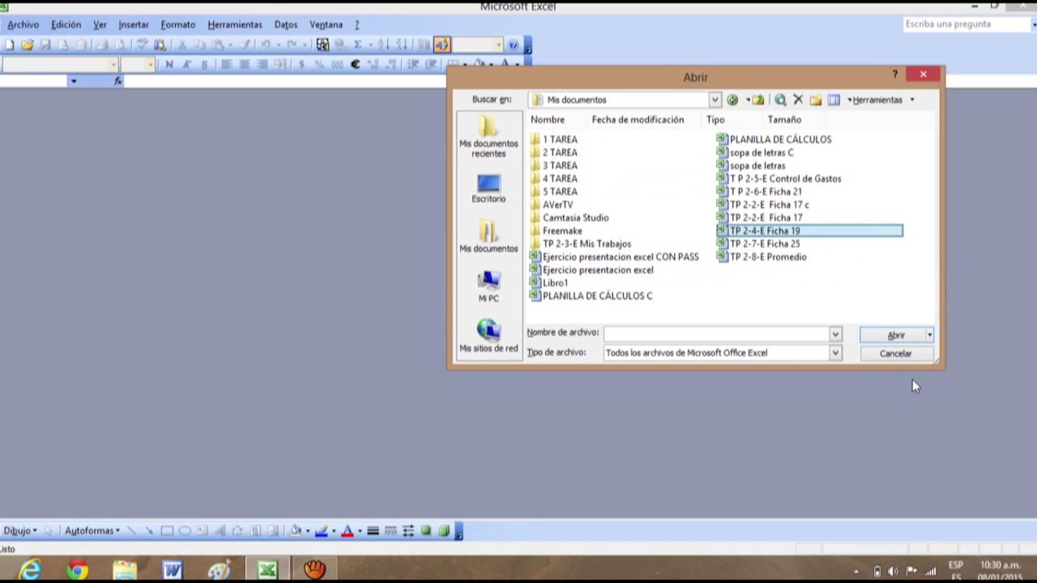
left_click(895, 337)
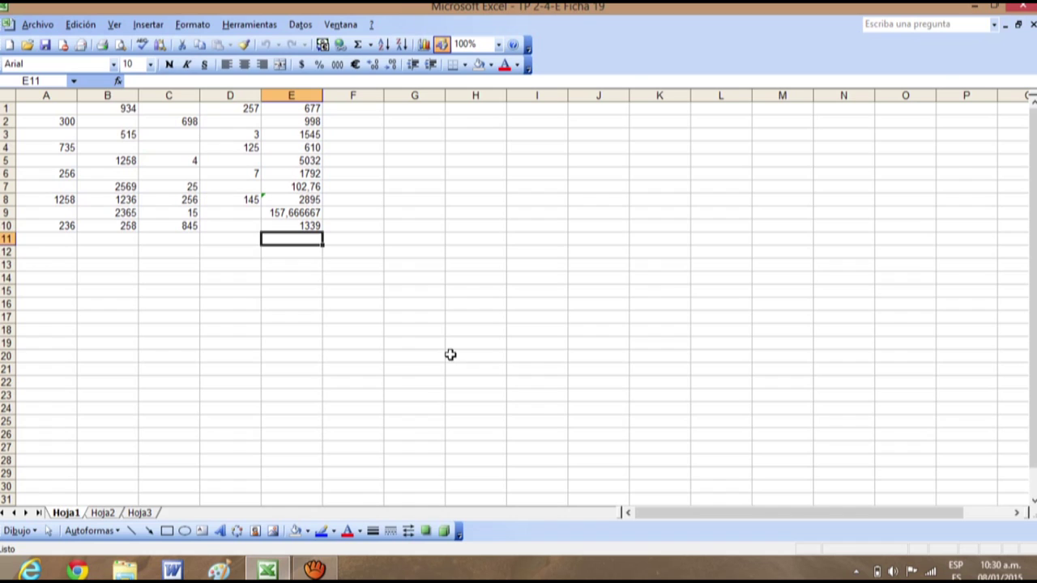
Examine the formulas behind the results in cells E1 to E4 and in E8
left_click(303, 107)
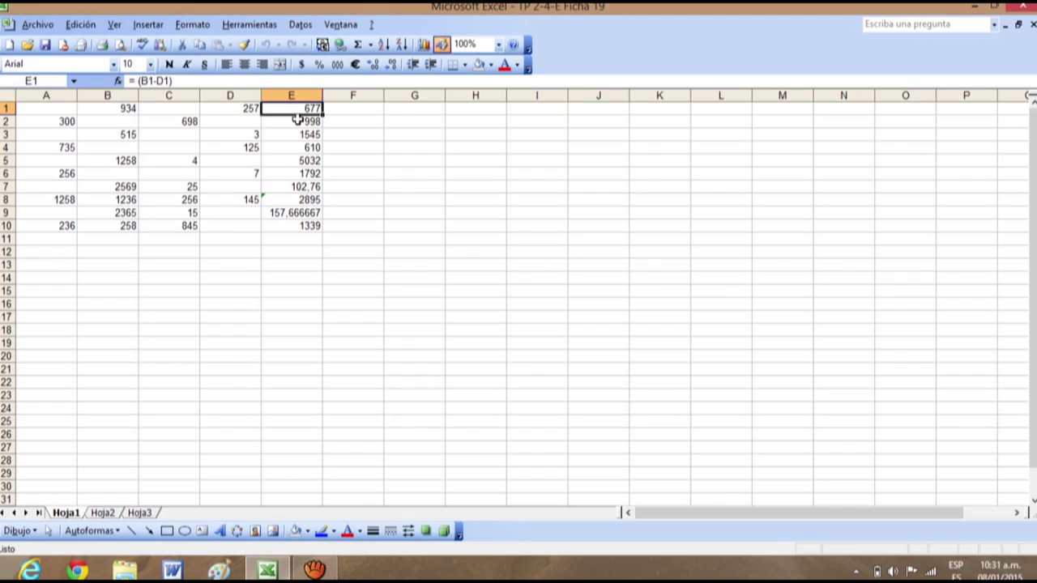
left_click(299, 122)
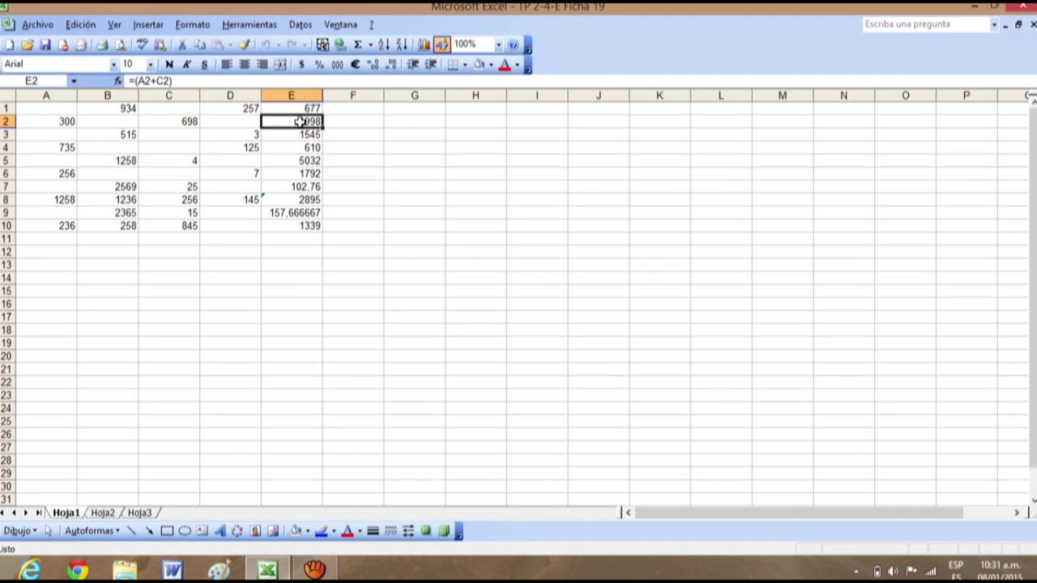
left_click(304, 136)
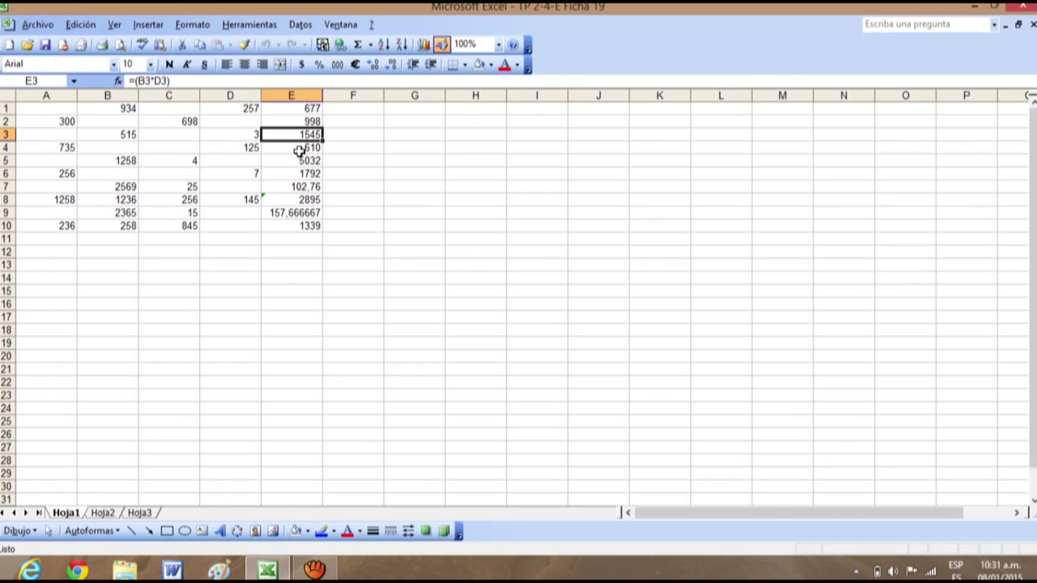
left_click(300, 149)
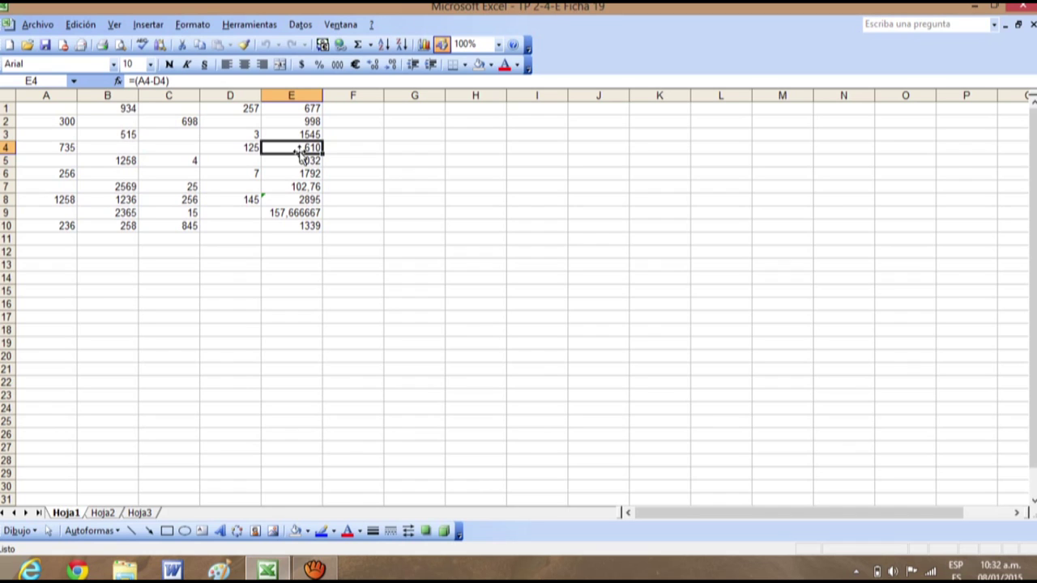
left_click(322, 111)
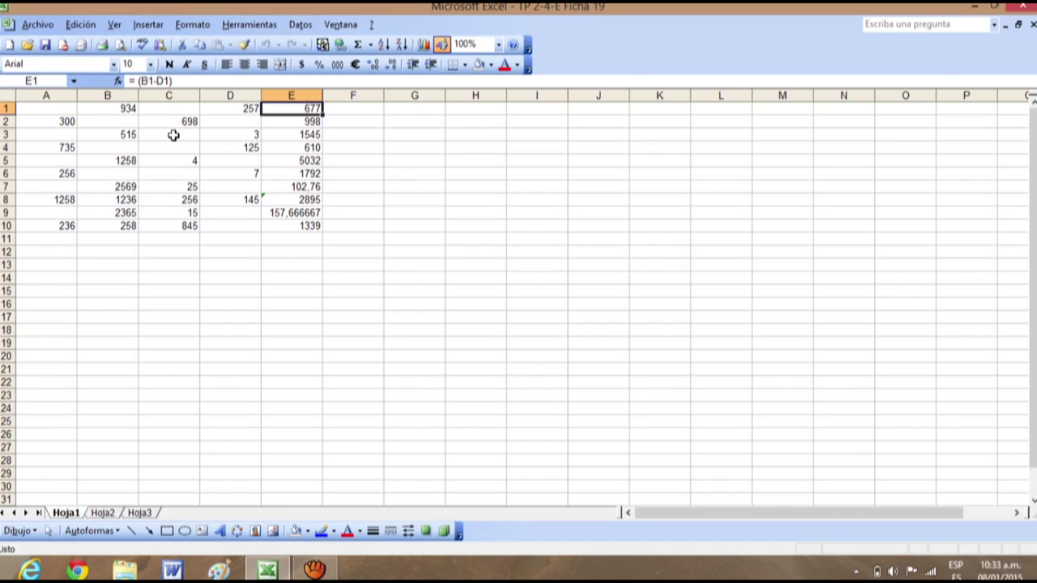
left_click(270, 200)
mouse_move(243, 202)
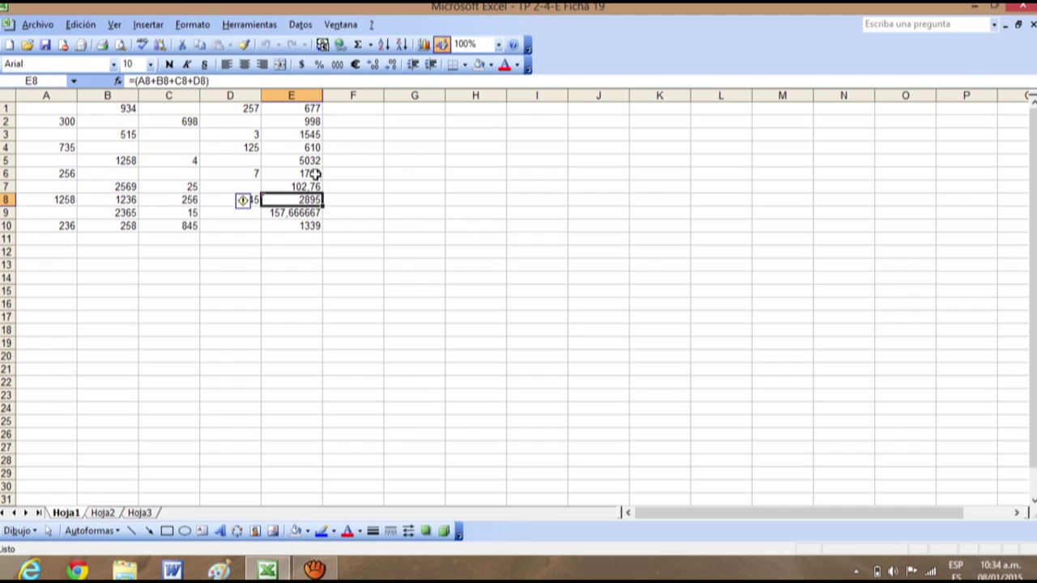
Examine the formulas in cells E5 to E9, including the row 8 values that E8 adds up
left_click(292, 159)
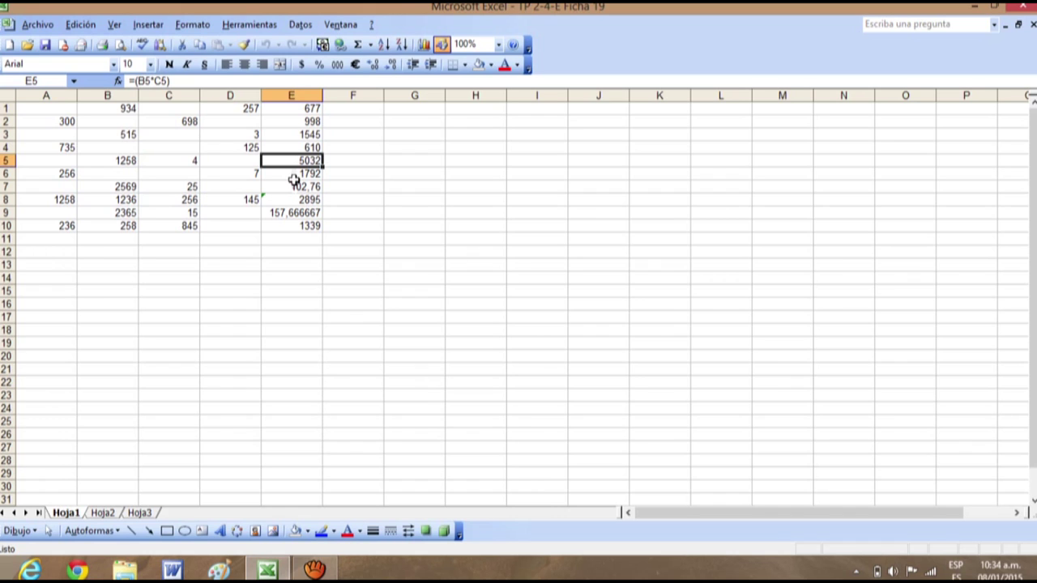
left_click(296, 174)
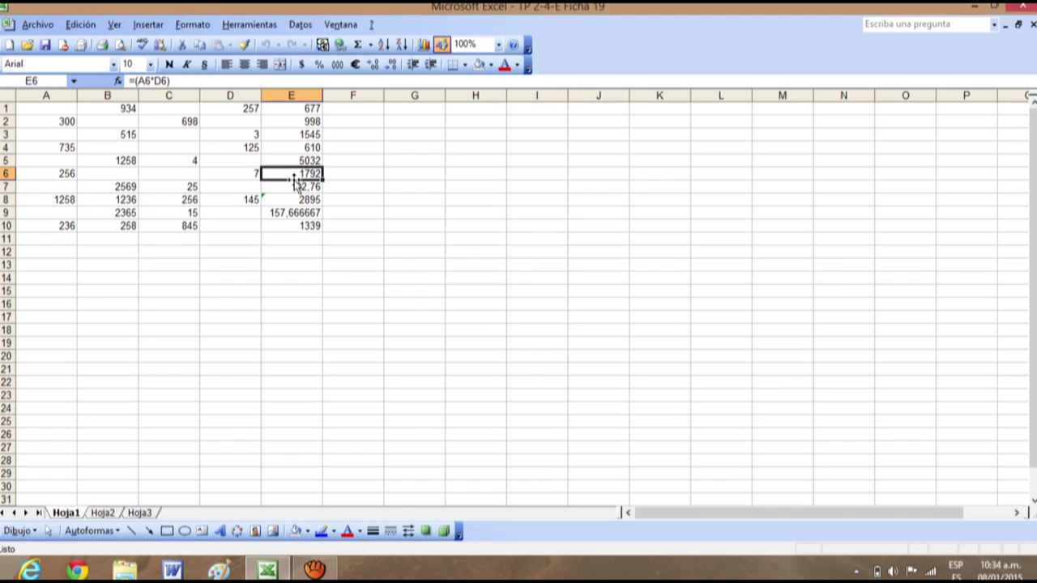
left_click(291, 187)
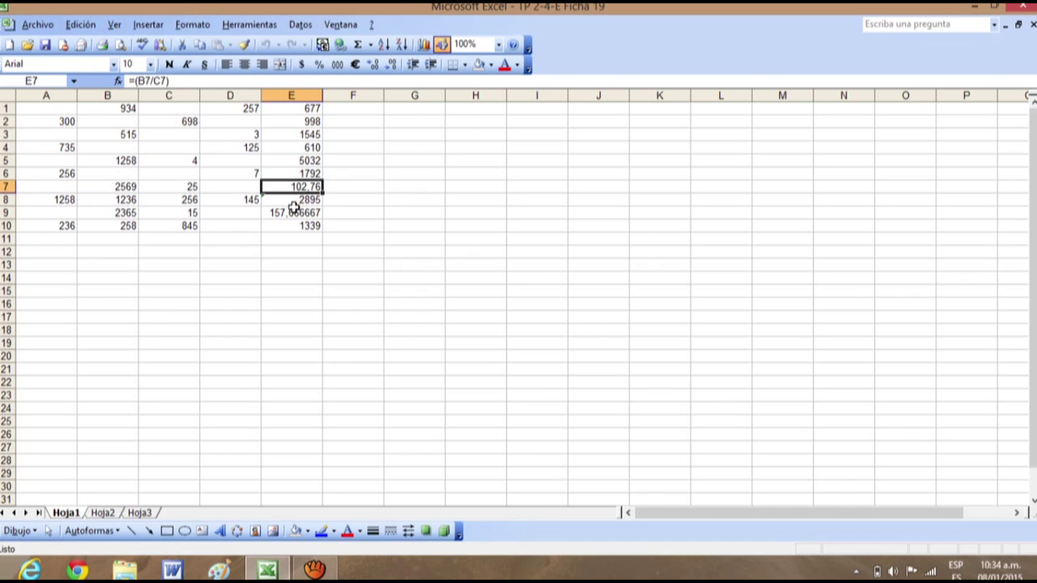
left_click(293, 201)
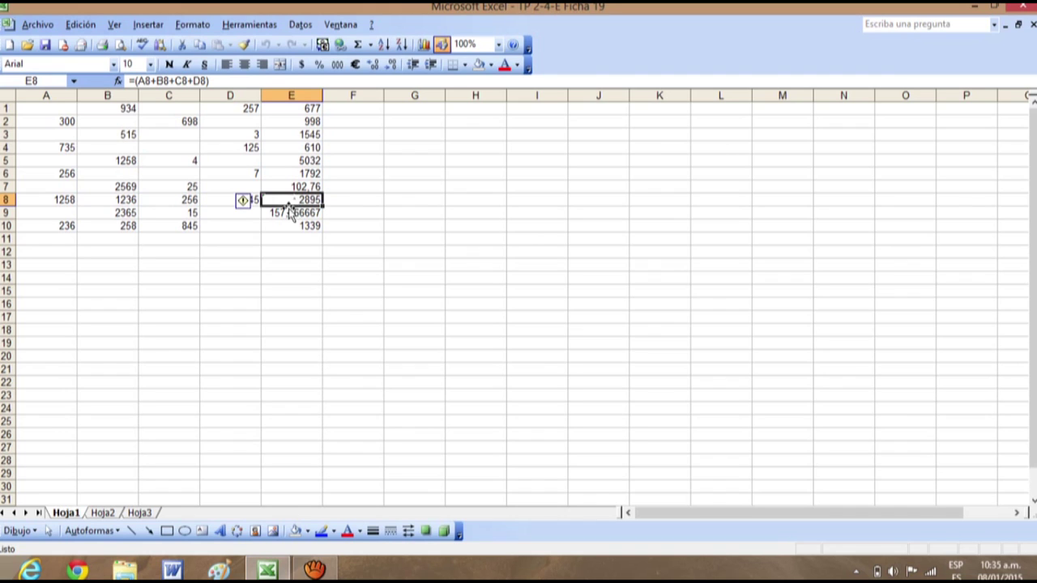
left_click_drag(63, 200, 291, 199)
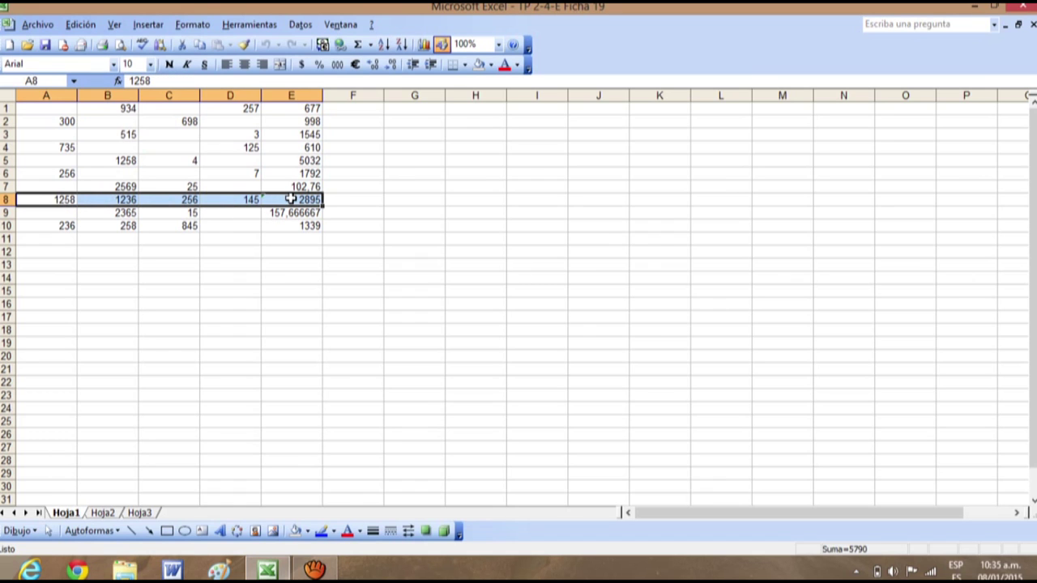
left_click(340, 202)
left_click(297, 213)
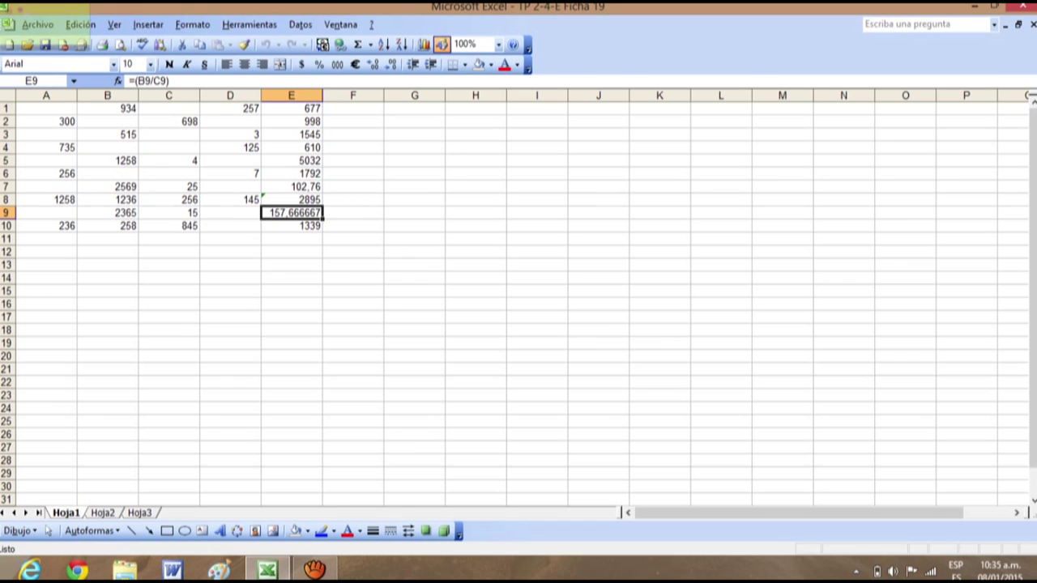
left_click(365, 252)
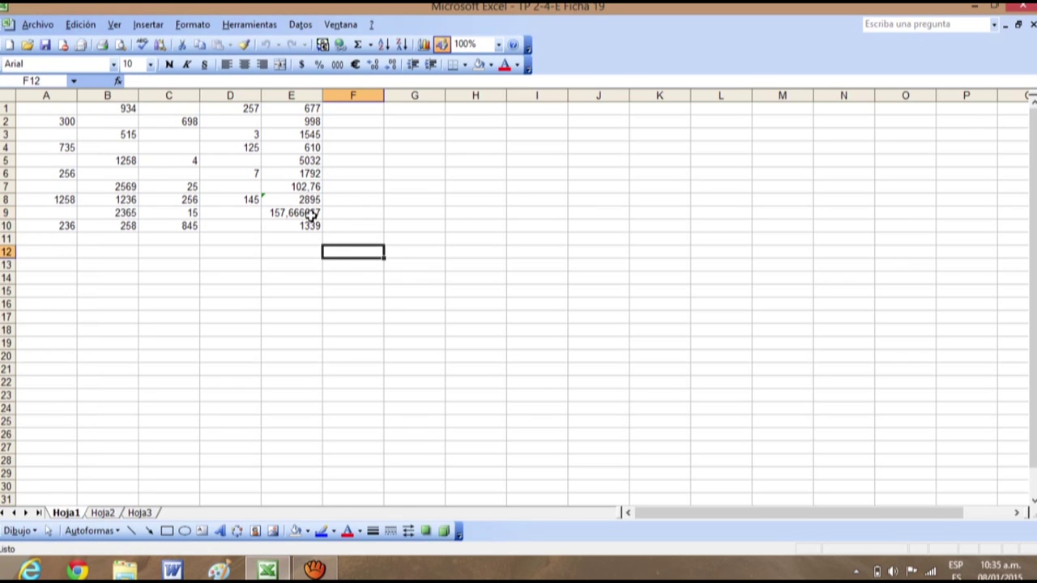
left_click(311, 214)
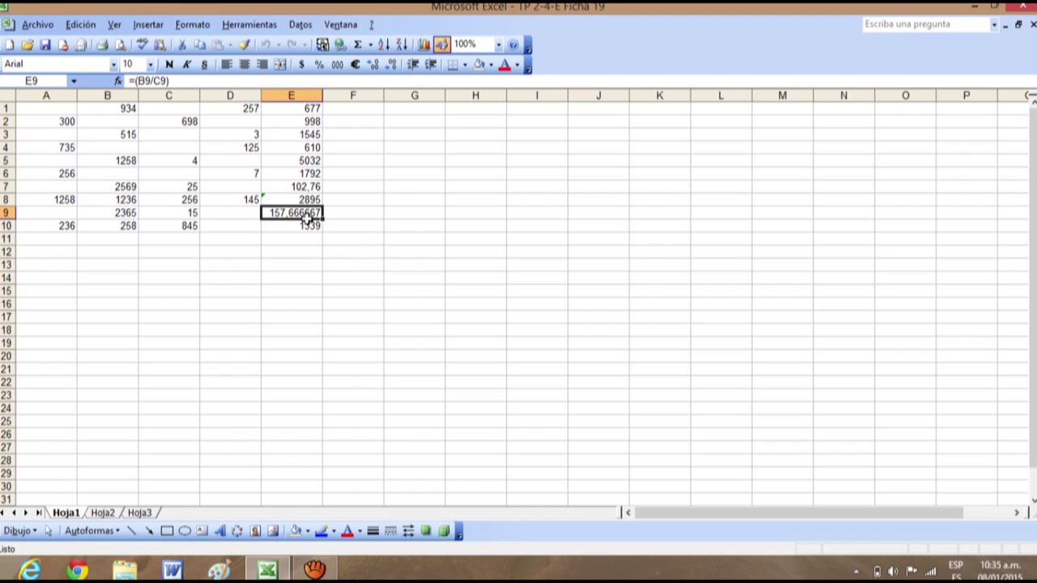
left_click(305, 200)
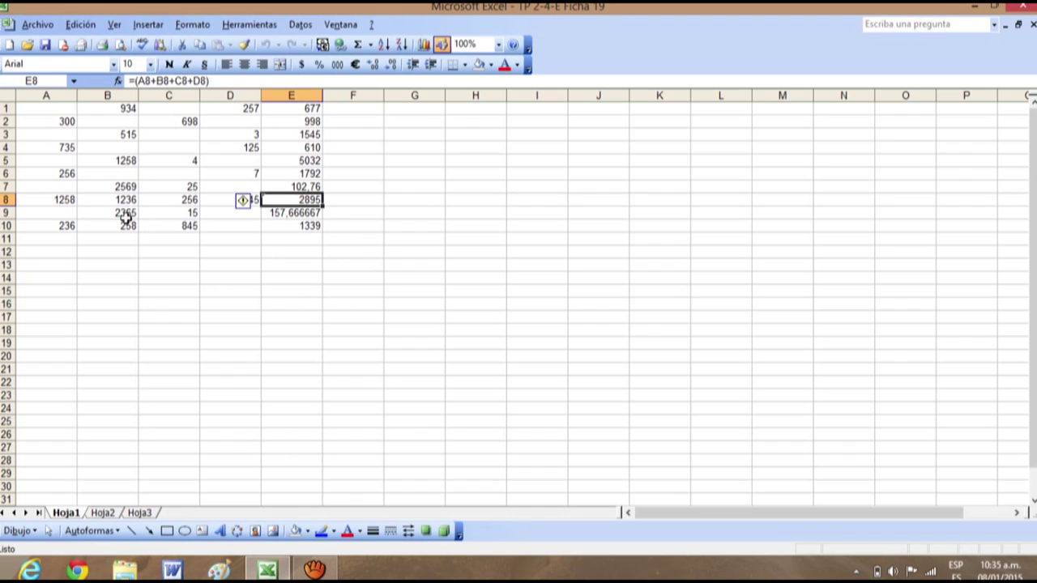
left_click(216, 85)
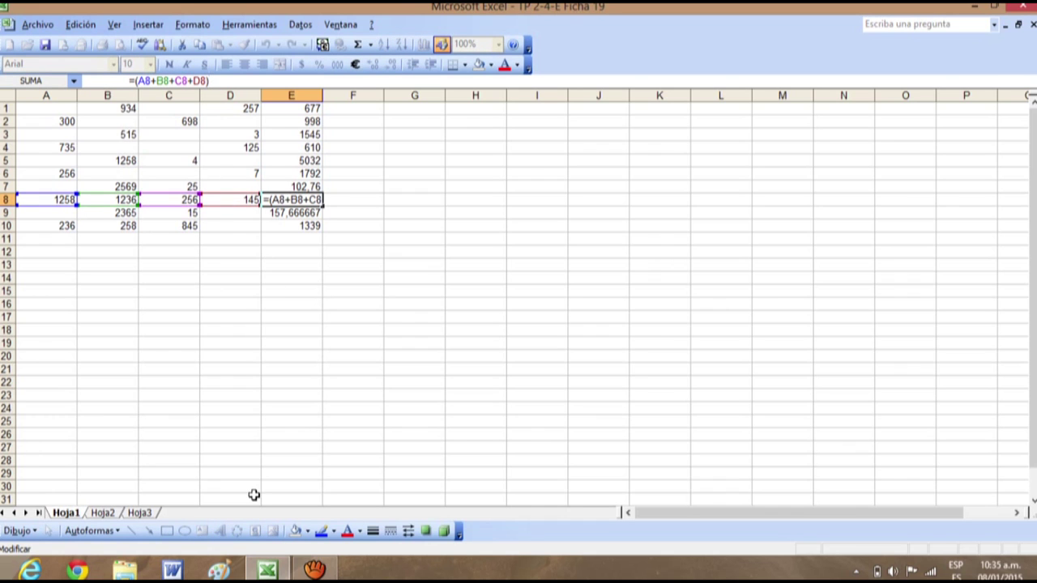
key("BackSpace")
key("BackSpace")
key("BackSpace")
key("BackSpace")
key("BackSpace")
key("BackSpace")
key("BackSpace")
key("BackSpace")
key("BackSpace")
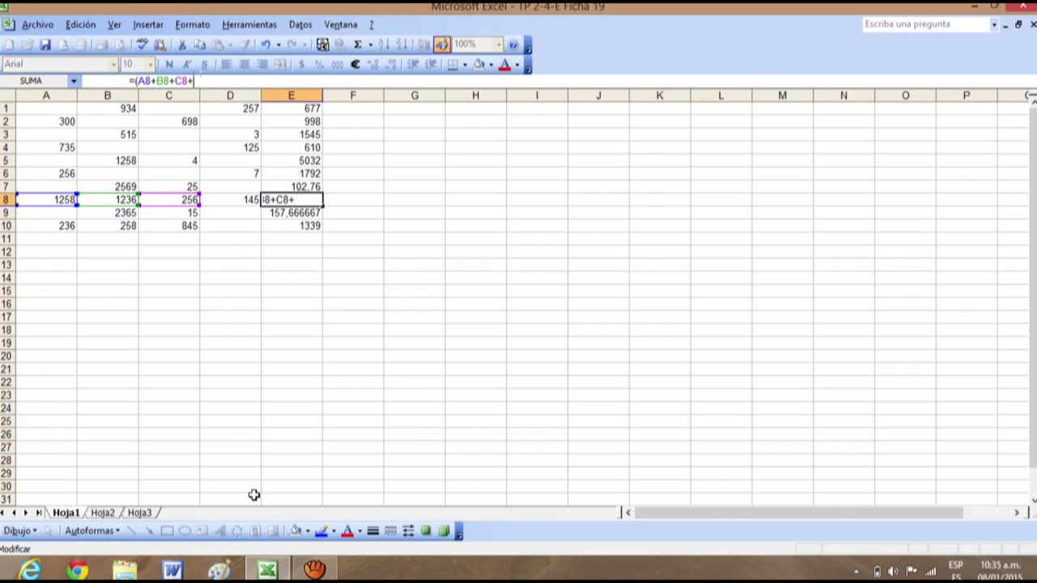
key("BackSpace")
key("BackSpace")
key("BackSpace")
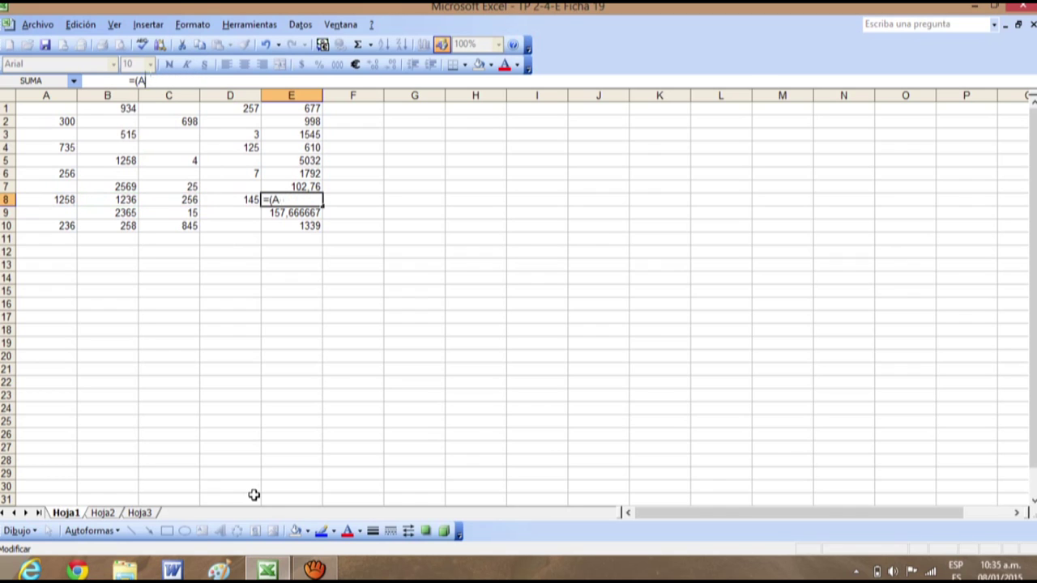
key("BackSpace")
left_click(253, 495)
key("Escape")
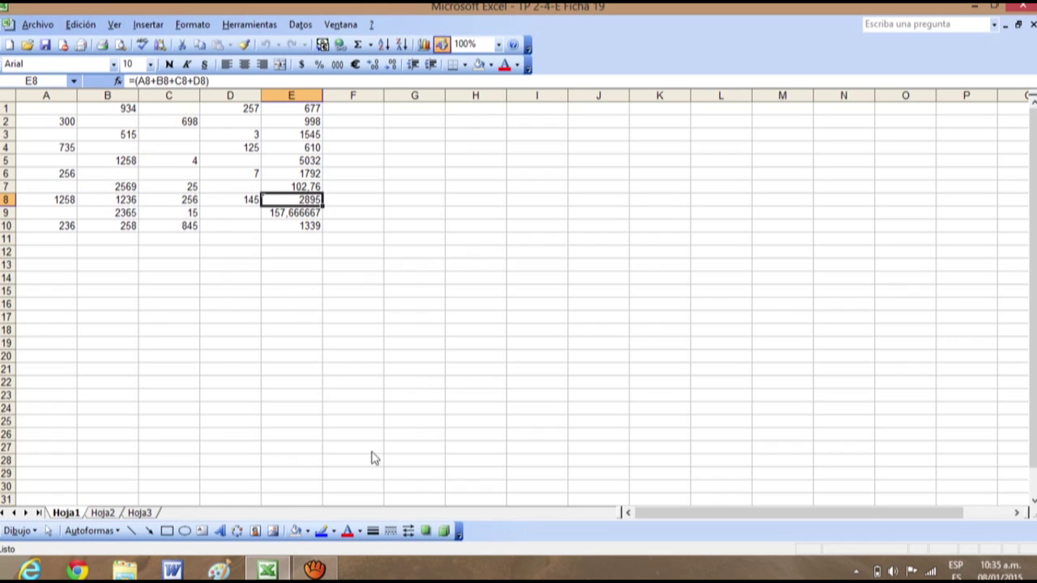
left_click(446, 289)
Replace the formula in cell E8 with =suma(A8;C2;D4;D8)
left_click(293, 200)
left_click(231, 81)
key("BackSpace")
key("BackSpace")
key("BackSpace")
key("BackSpace")
key("BackSpace")
key("BackSpace")
key("BackSpace")
key("BackSpace")
key("BackSpace")
key("BackSpace")
key("BackSpace")
key("BackSpace")
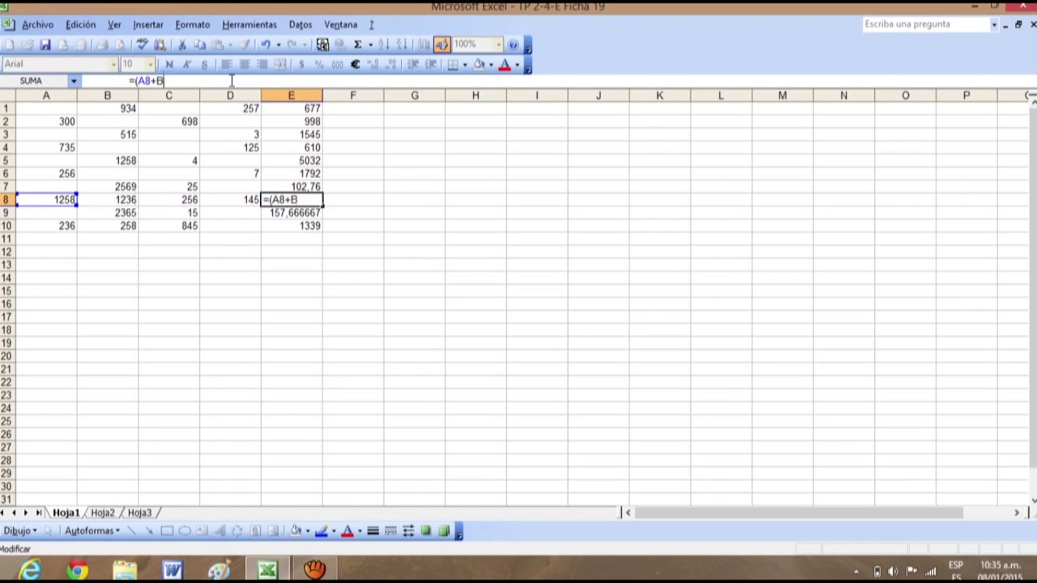
key("BackSpace")
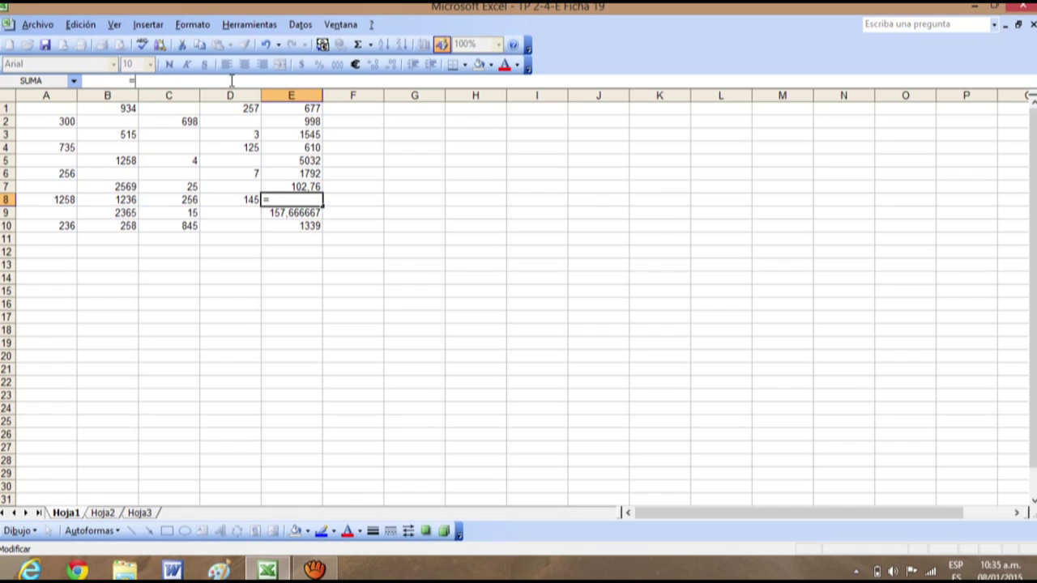
type("suma(")
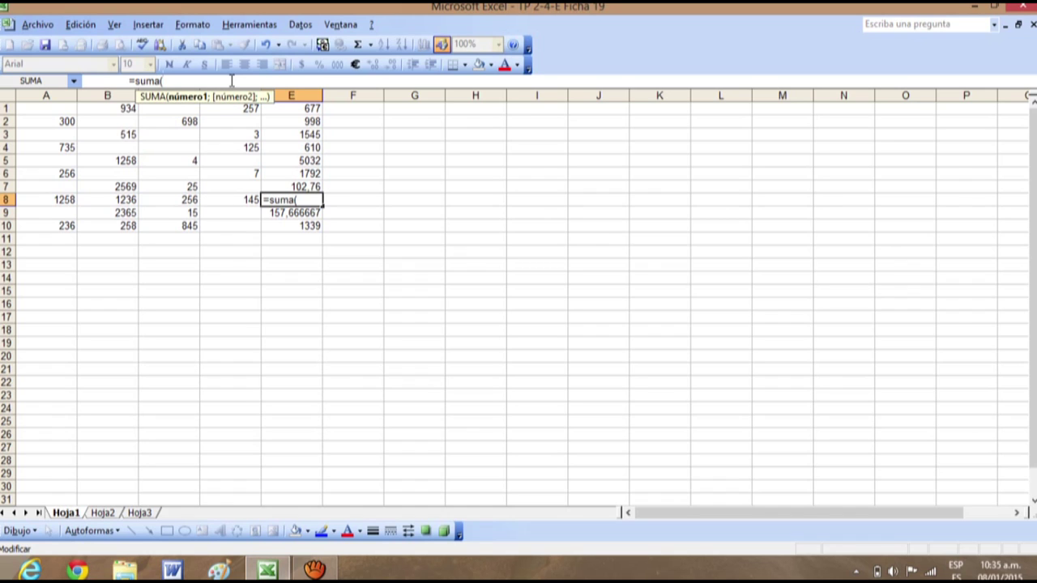
left_click(60, 199)
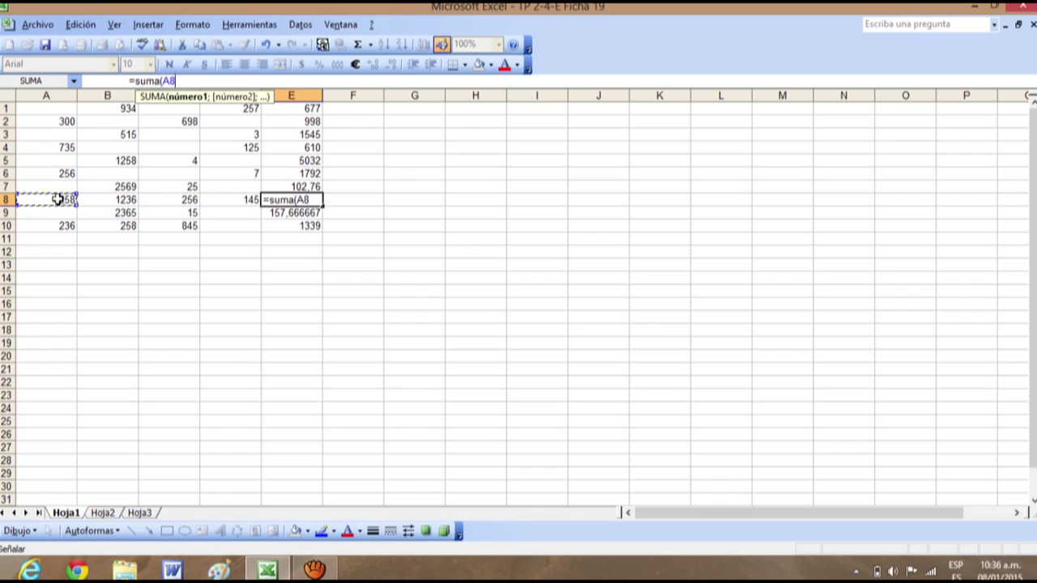
type(";")
left_click(186, 120)
type(";")
left_click(239, 149)
type(";")
left_click(232, 199)
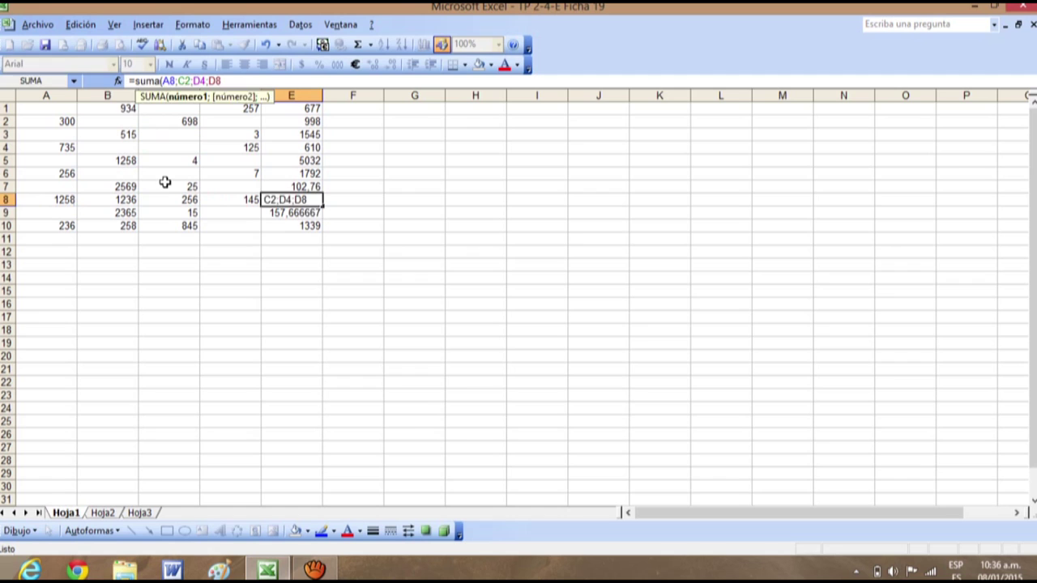
key("Return")
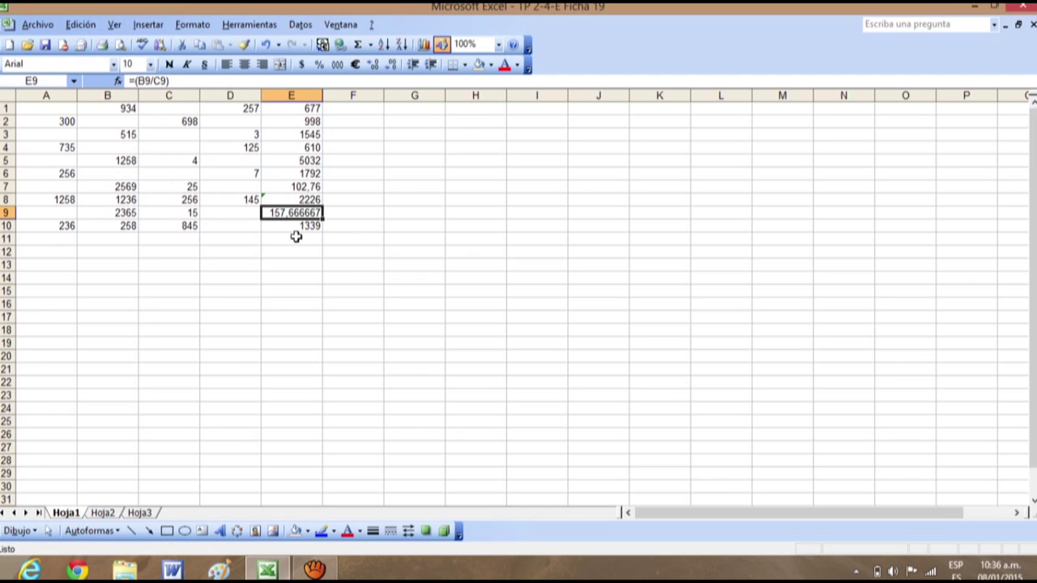
Clear the division formula from cell E9 and keep that cell selected
key("F2")
left_click(426, 272)
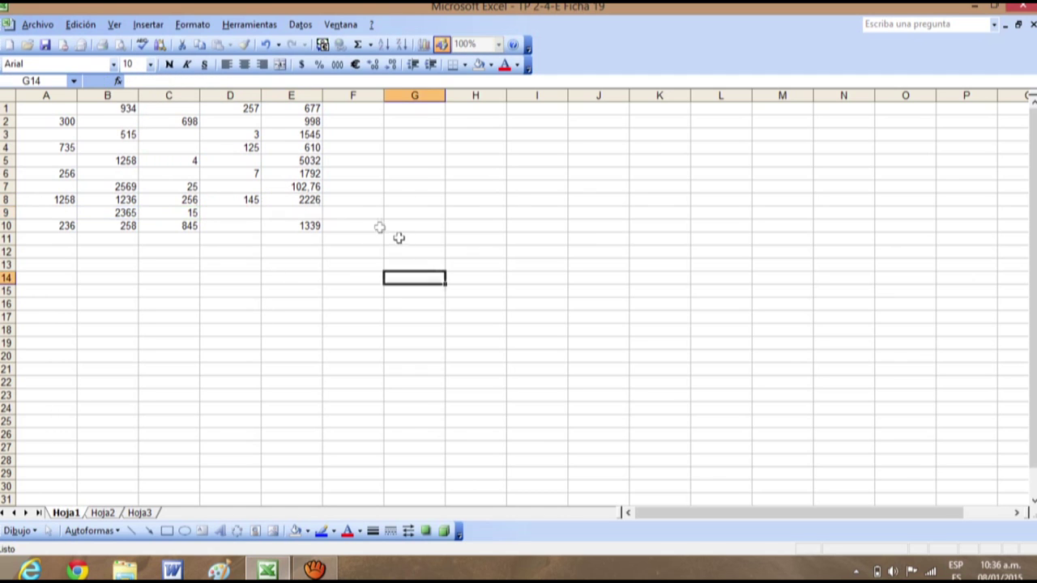
left_click(296, 213)
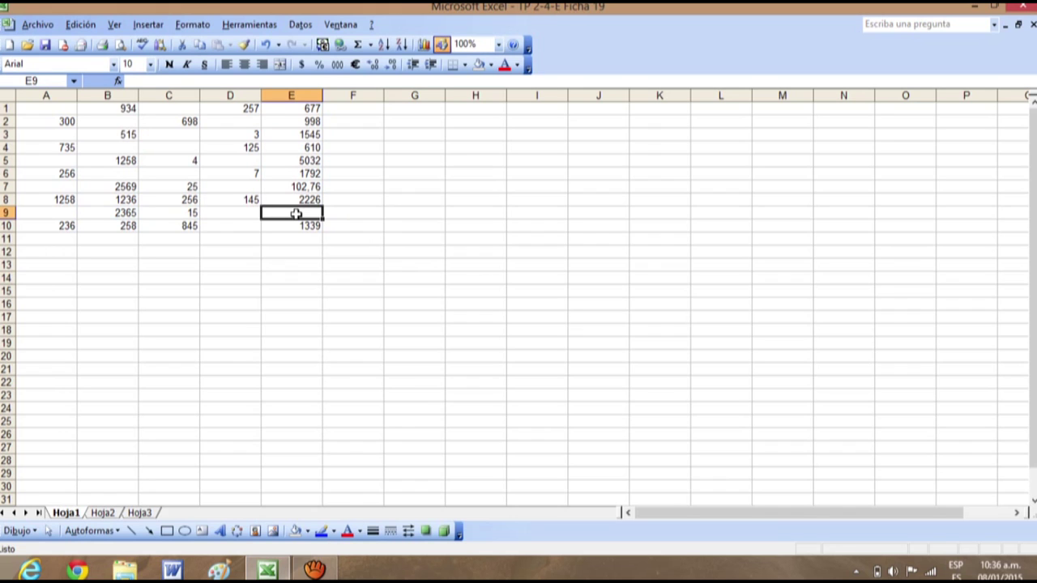
left_click(217, 80)
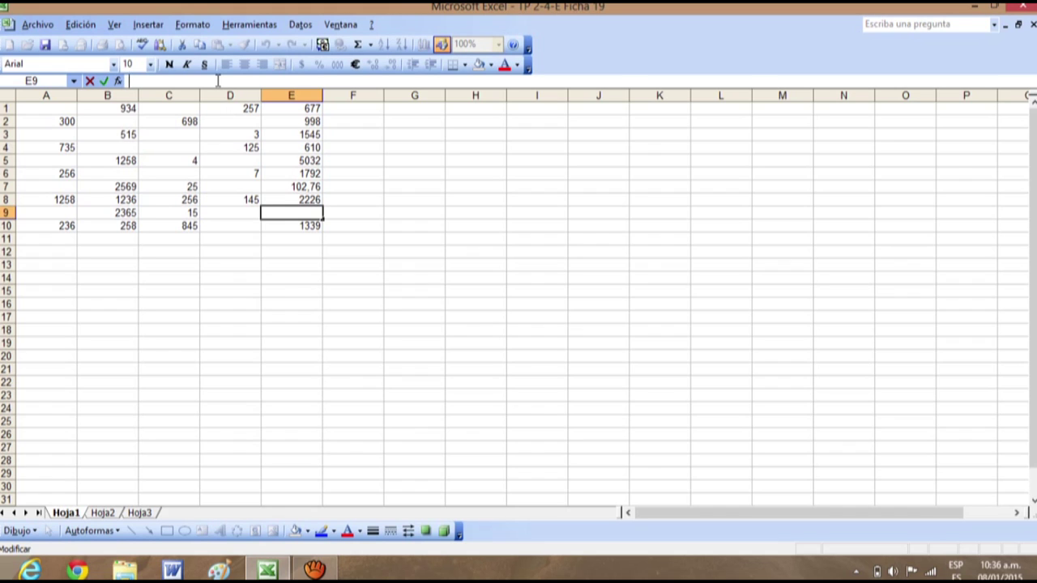
type("=")
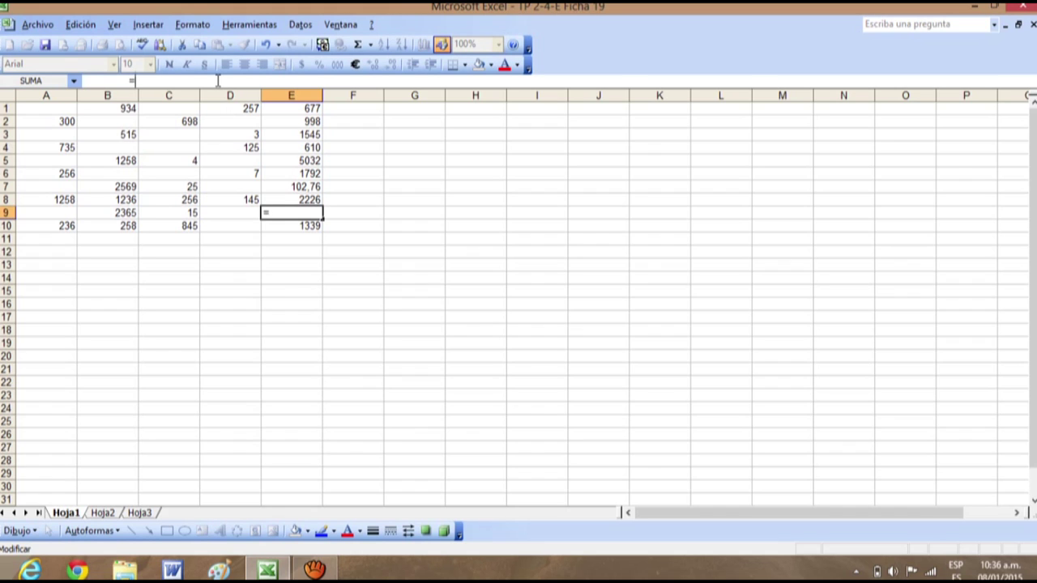
type("suma(")
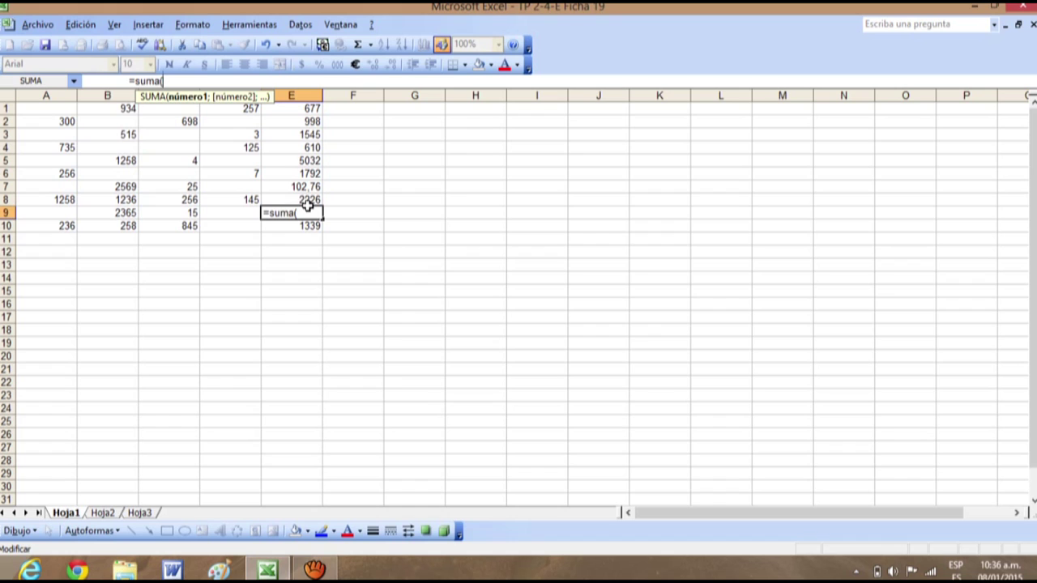
key("Escape")
left_click(479, 278)
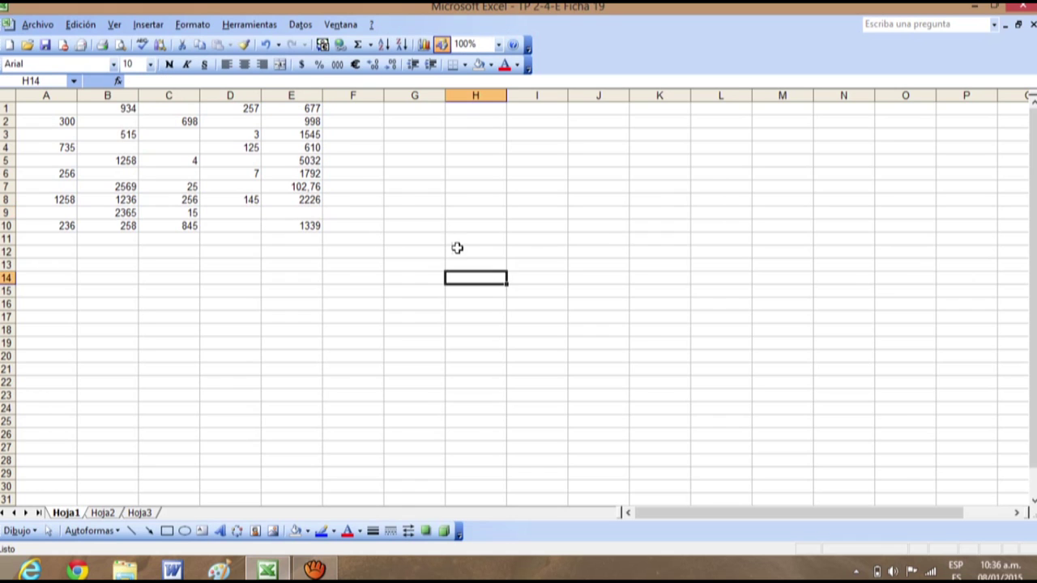
Undo the clearing of cell E9 and the formula replacement made in cell E8
left_click(265, 45)
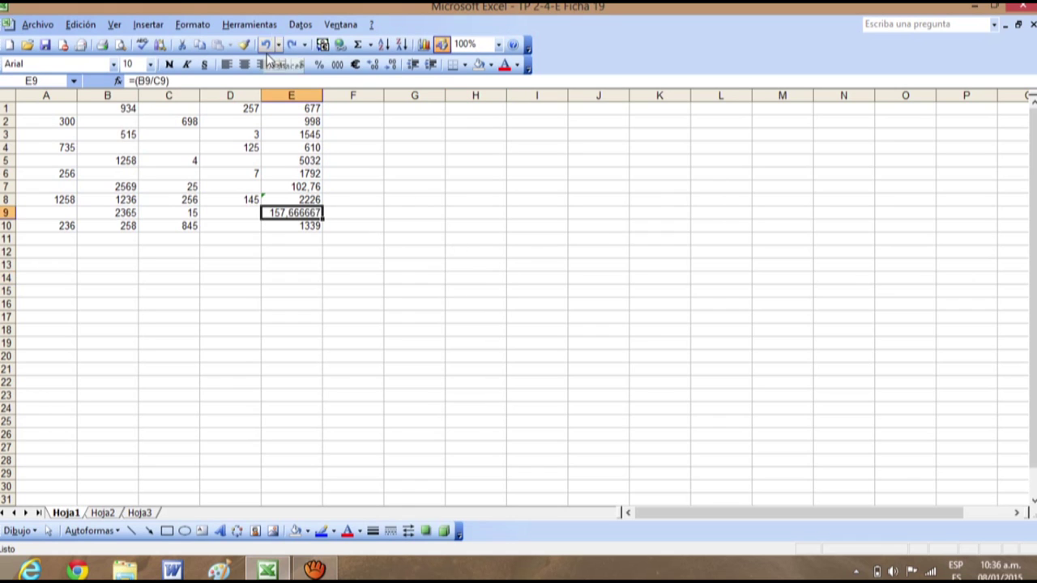
left_click(265, 44)
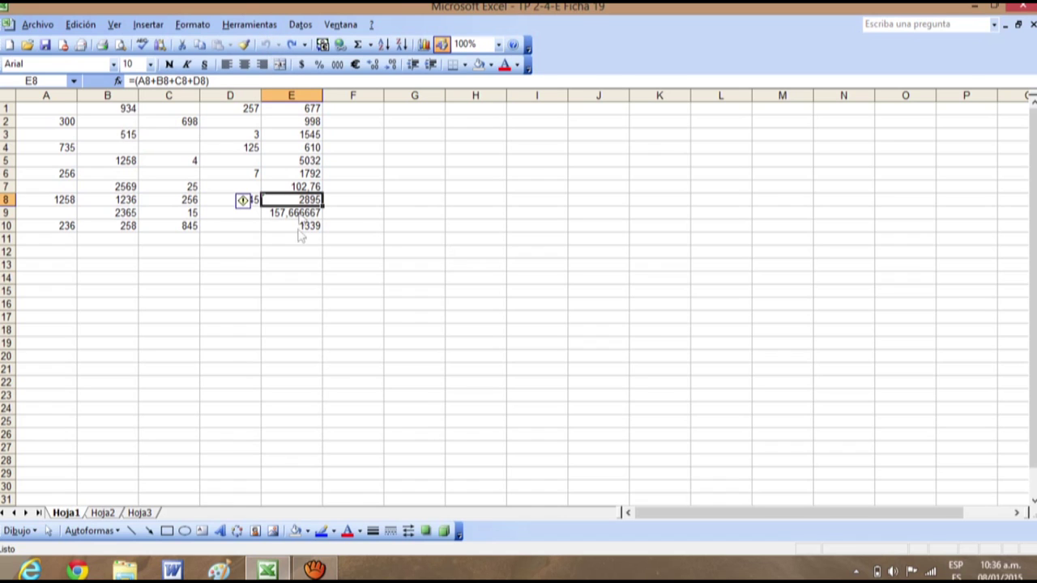
left_click(366, 224)
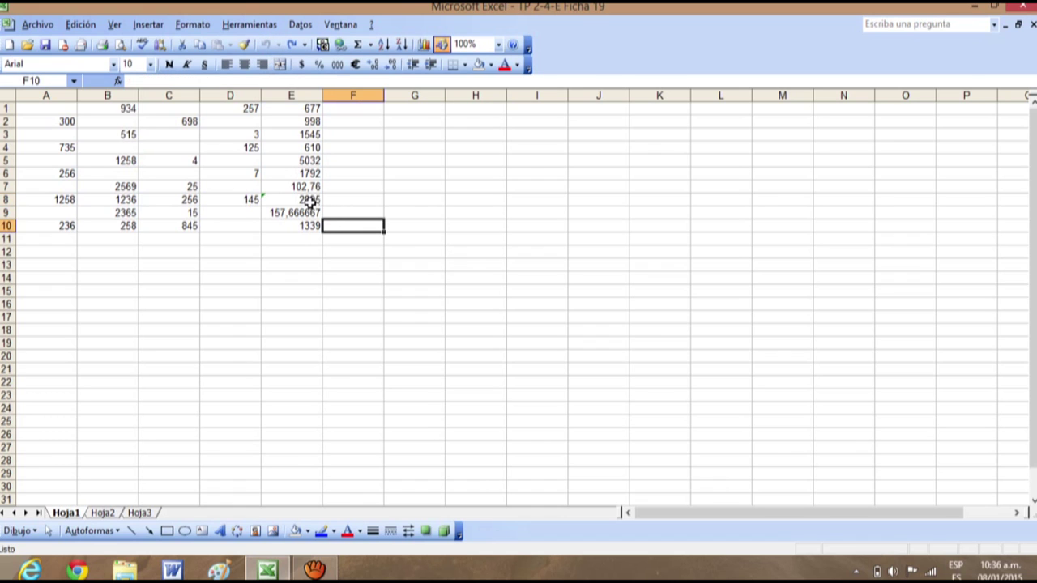
Clear cell E8 and enter a range sum in it with =suma(A8:D8
left_click(311, 200)
key("Delete")
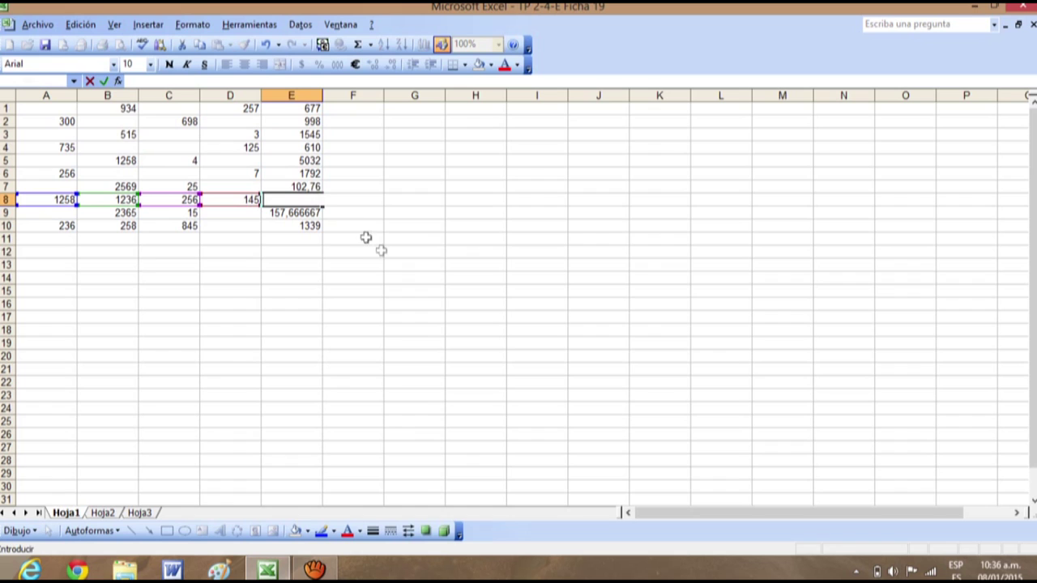
left_click(363, 247)
left_click(301, 201)
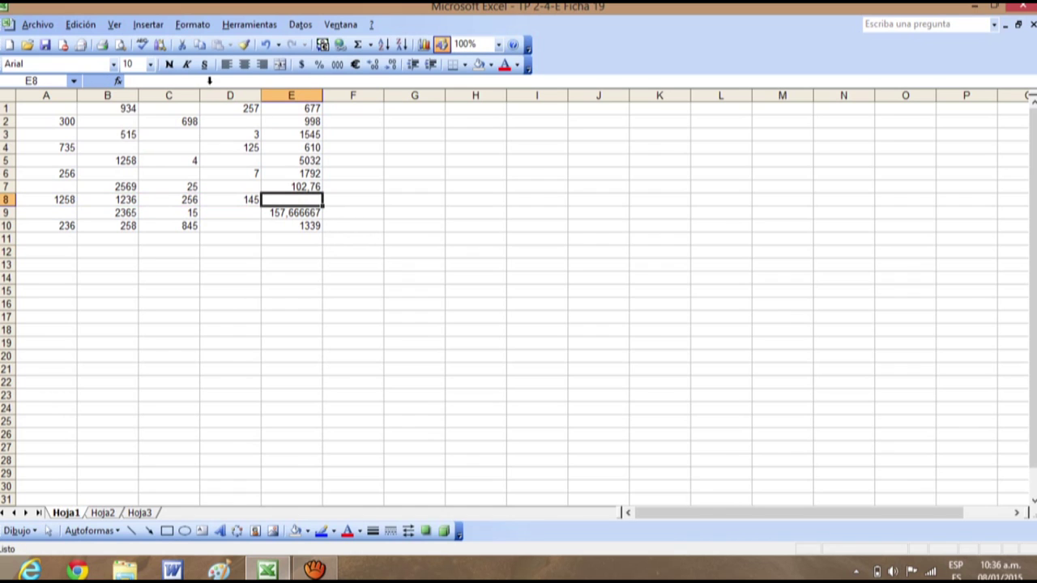
type("=suma")
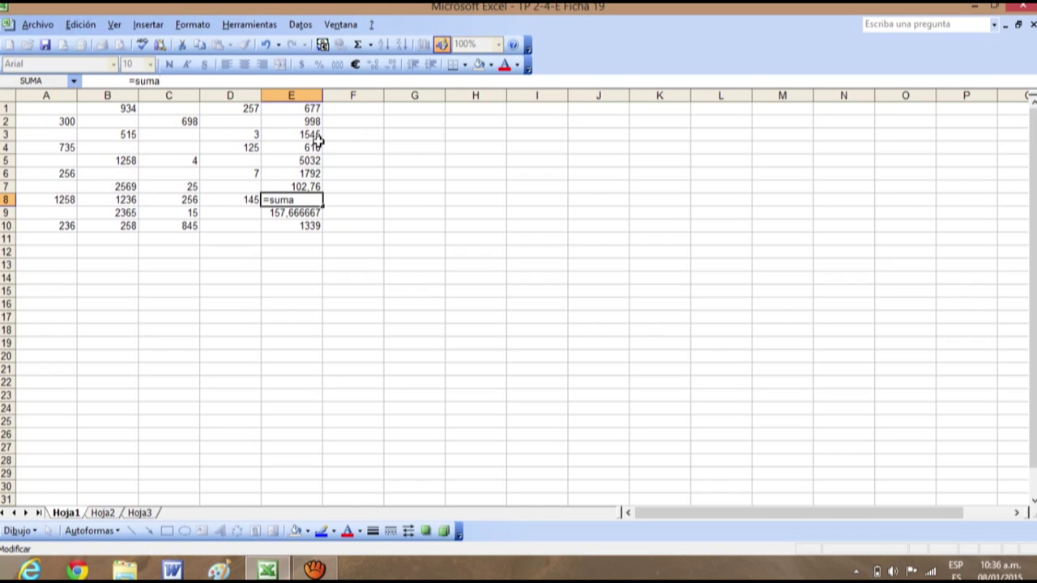
type("(")
left_click(63, 201)
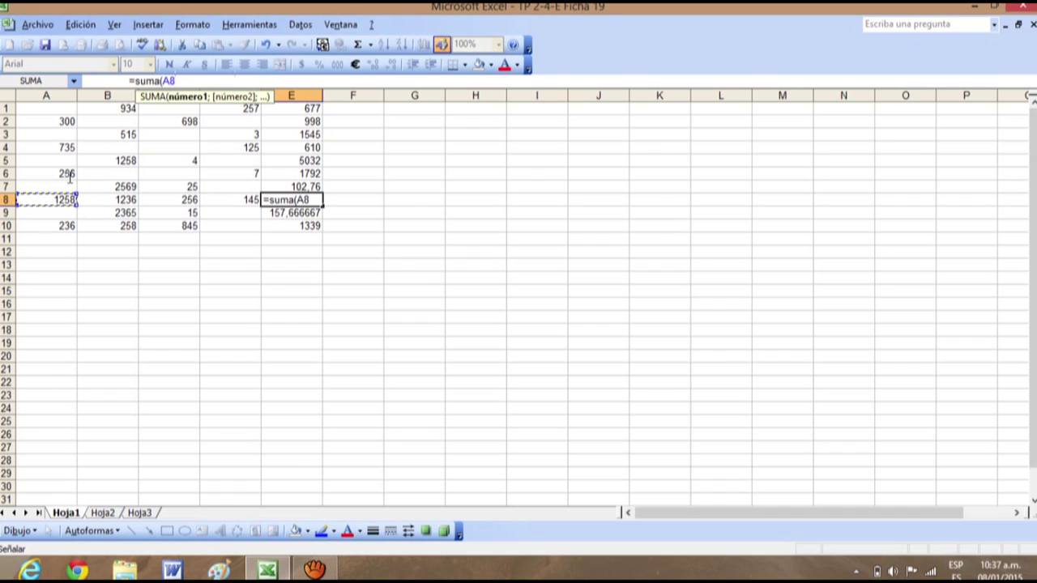
left_click_drag(50, 200, 256, 200)
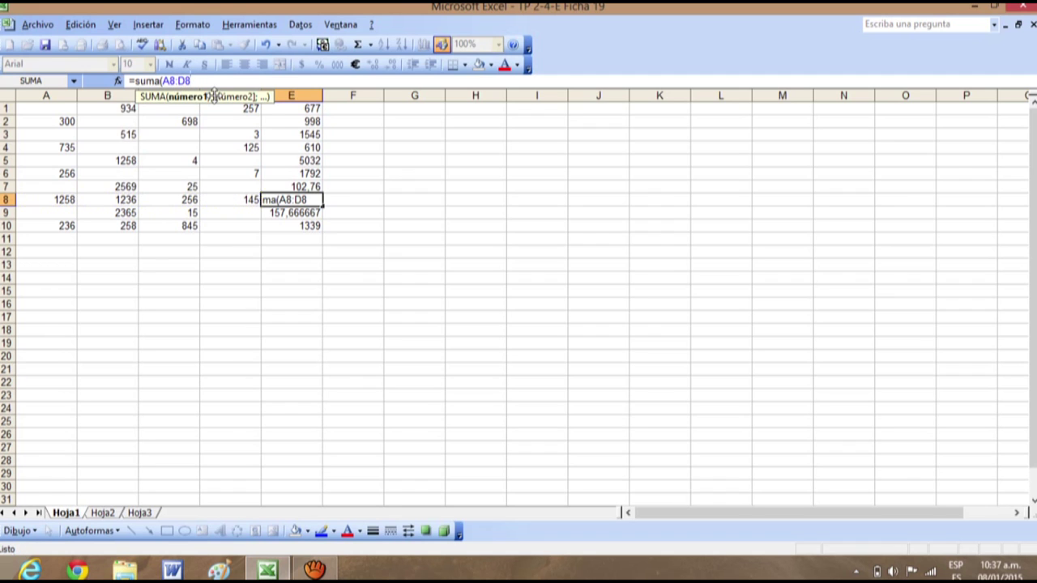
key("Return")
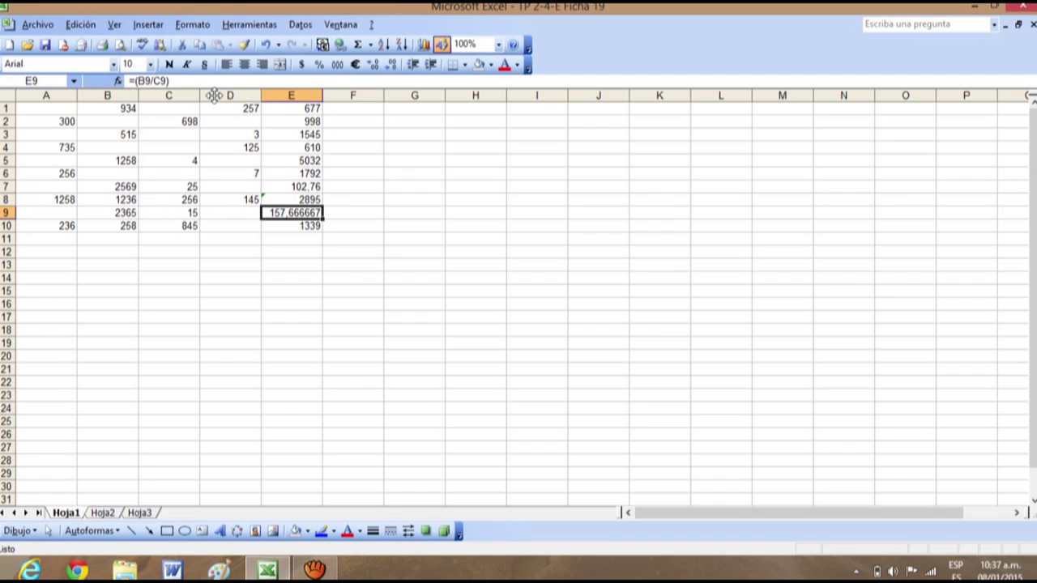
Rewrite the sum in cell E8 with individual cells separated by semicolons, as =SUMA(A8;B8;C8;D8)
left_click(311, 199)
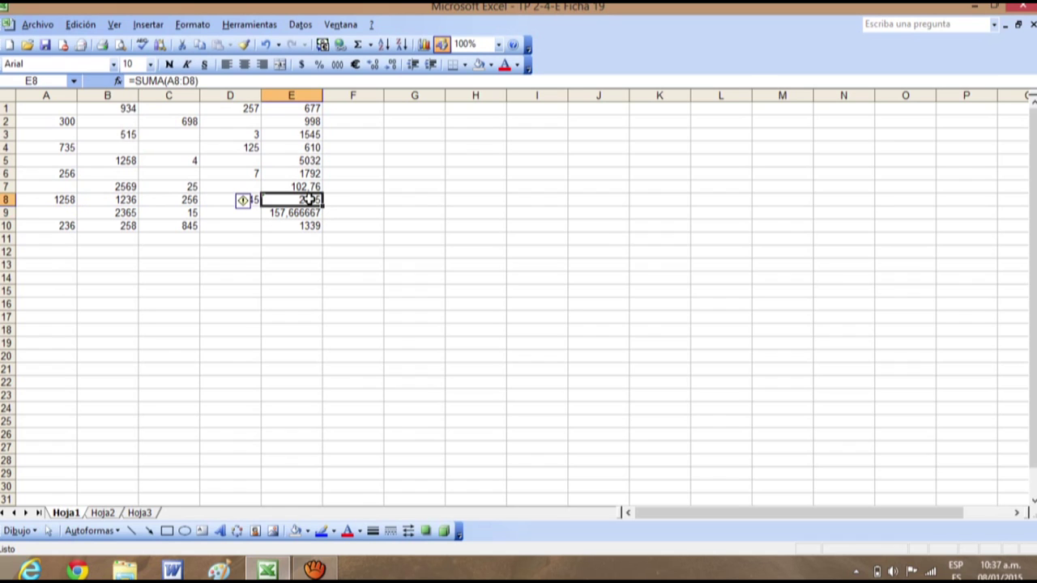
left_click(234, 81)
key("BackSpace")
key("BackSpace")
key("BackSpace")
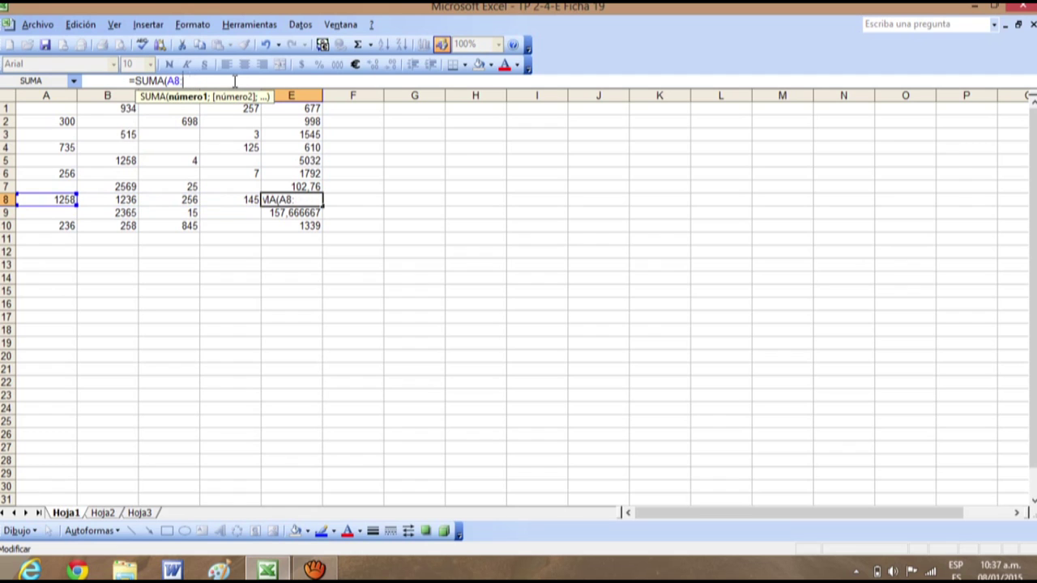
key("BackSpace")
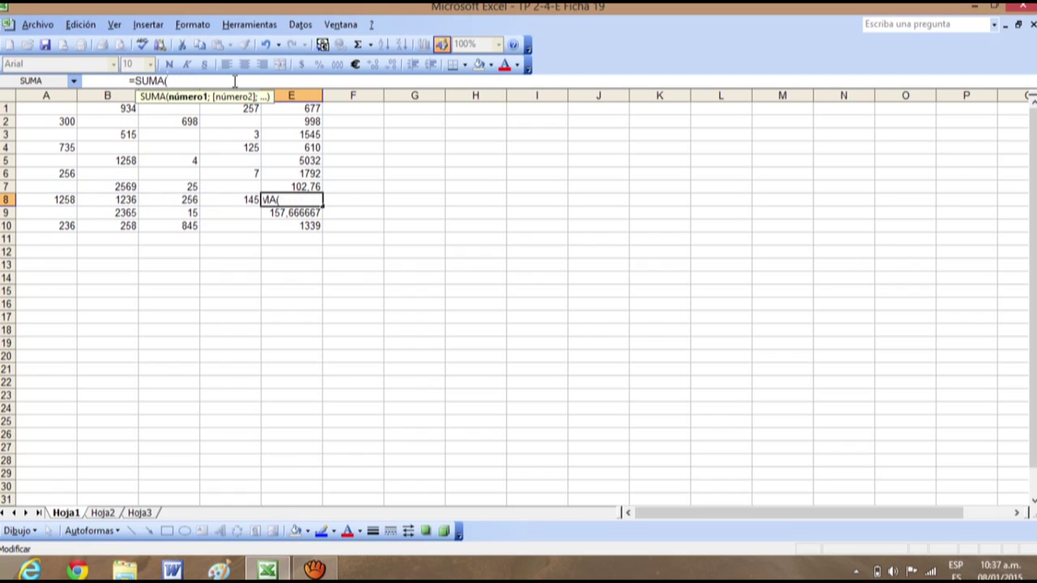
left_click(65, 201)
type(";")
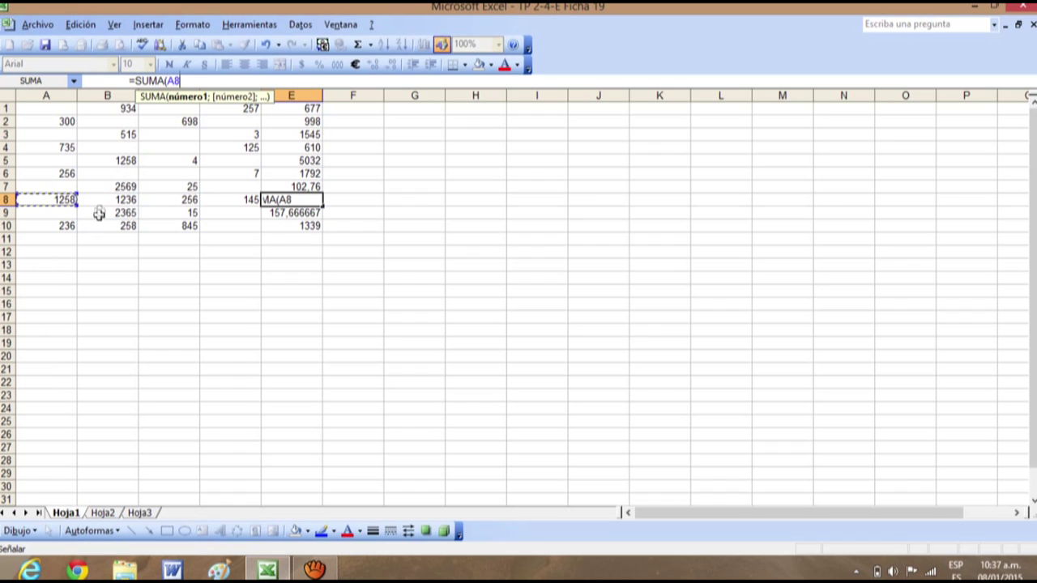
left_click(110, 203)
type(";")
left_click(168, 201)
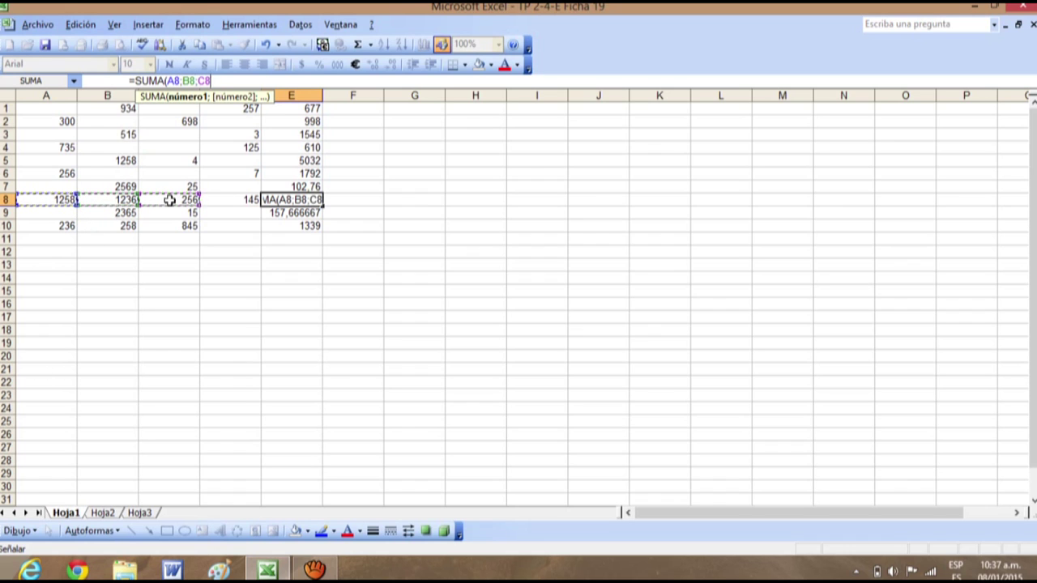
type(";")
left_click(246, 200)
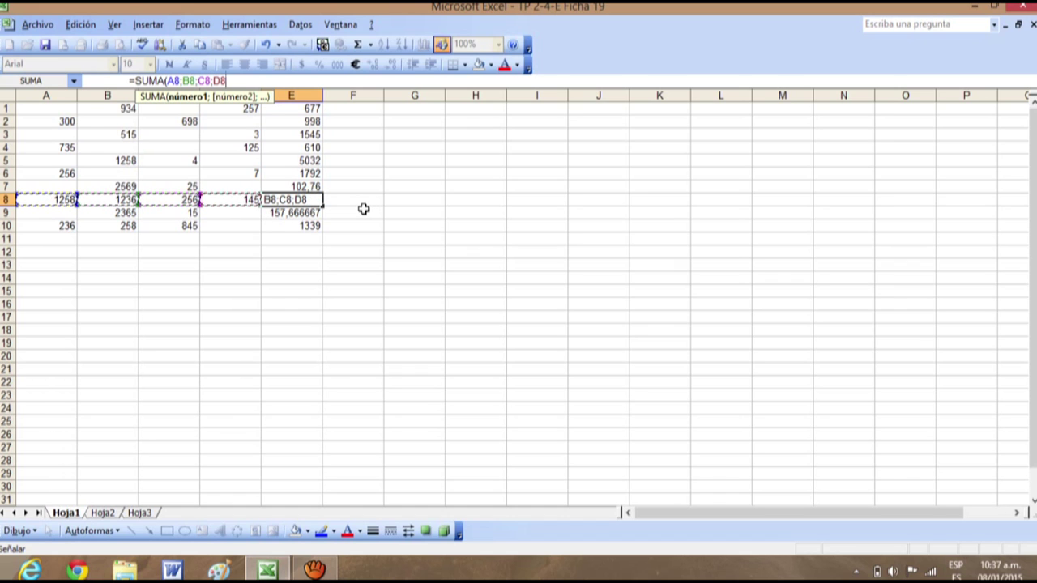
key("Return")
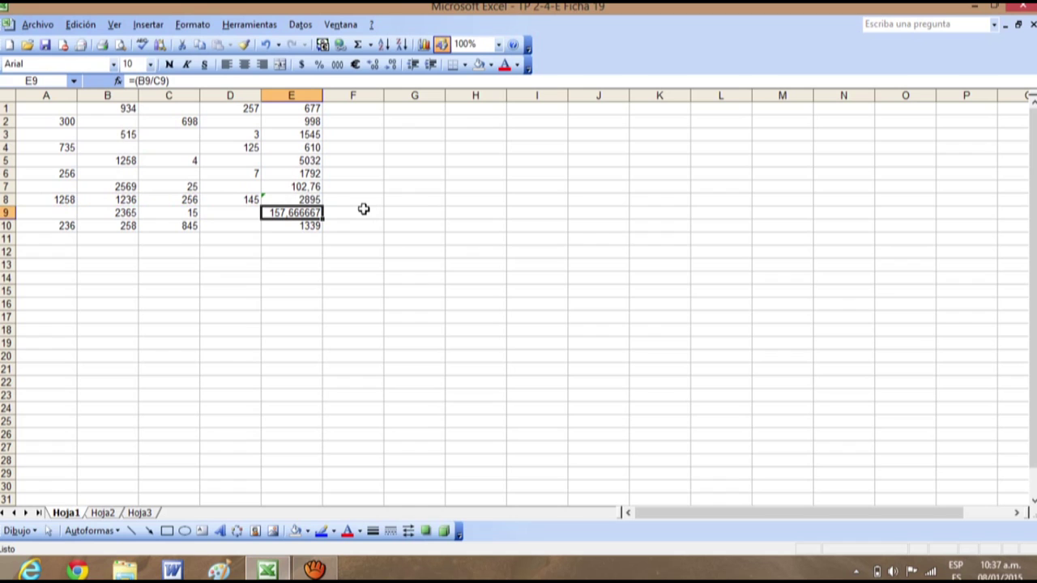
Erase the whole SUMA formula from cell E8, keeping the cell in edit mode
left_click(301, 200)
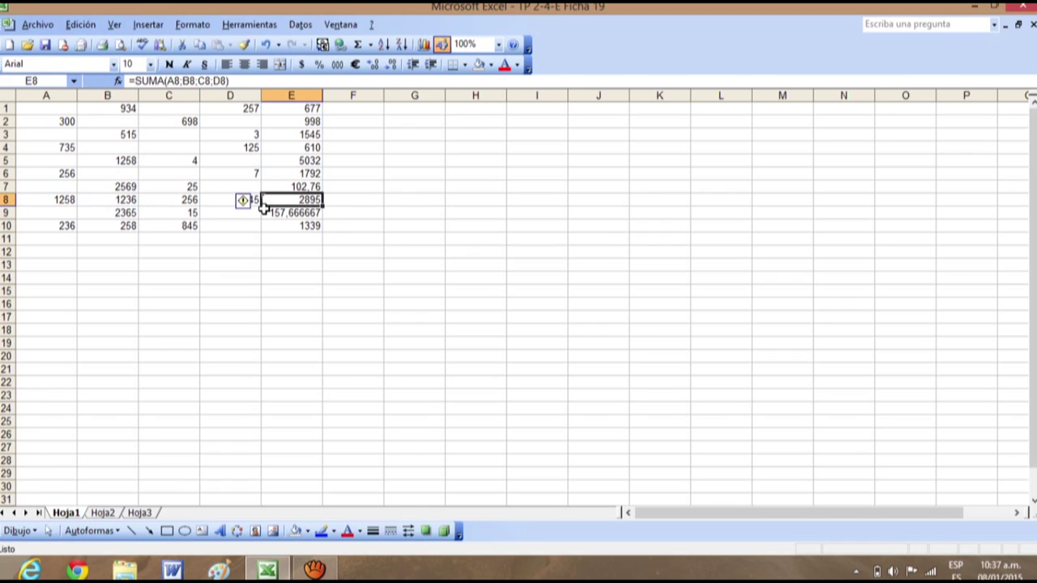
left_click(240, 80)
key("BackSpace")
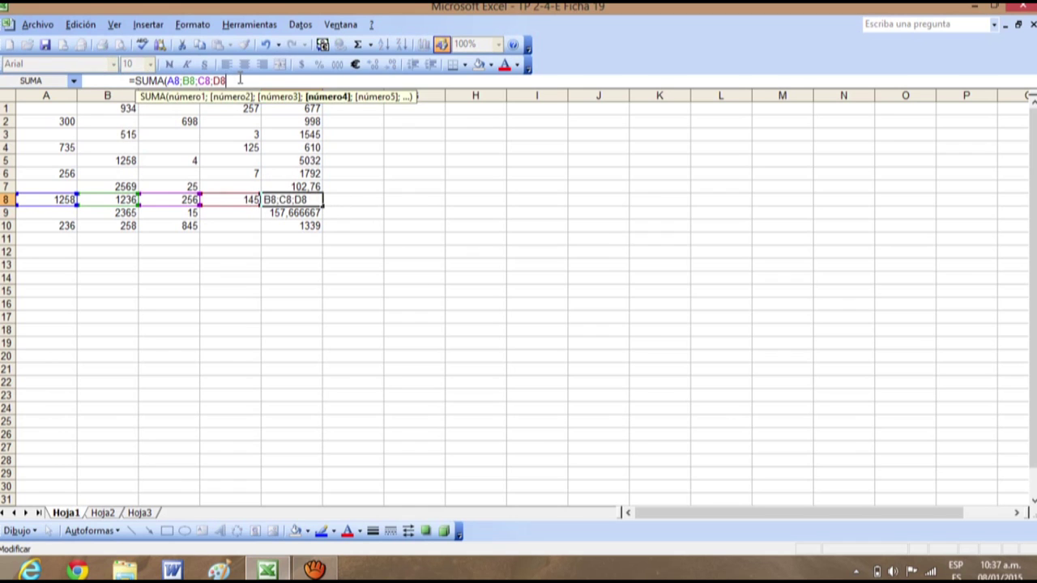
key("BackSpace")
key("BackSpace")
key("BackSpace")
key("BackSpace")
key("BackSpace")
key("BackSpace")
key("BackSpace")
key("BackSpace")
key("BackSpace")
key("BackSpace")
key("BackSpace")
key("BackSpace")
key("BackSpace")
key("BackSpace")
key("BackSpace")
key("BackSpace")
key("BackSpace")
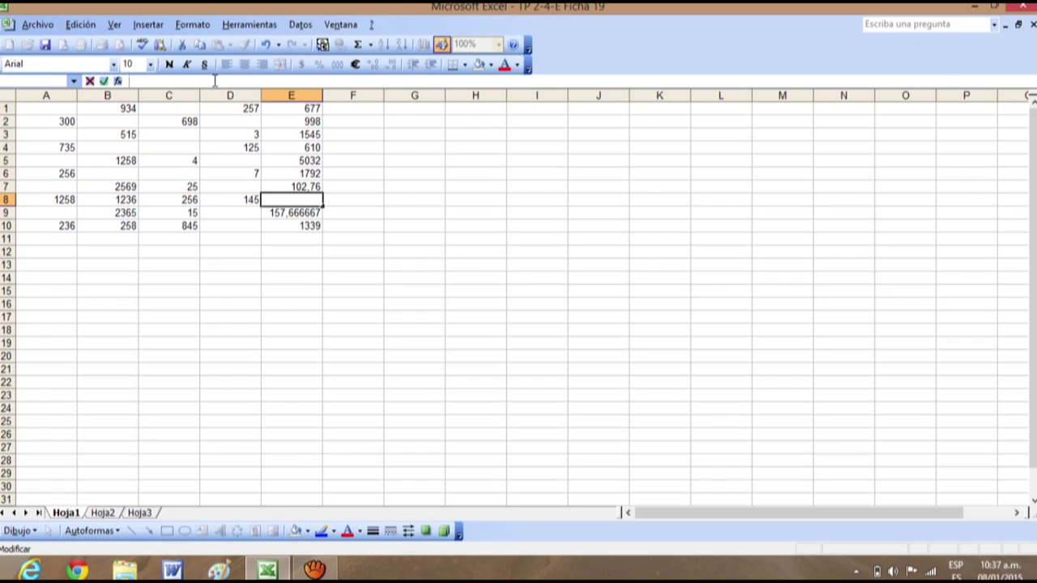
Try to enter =(A8:E8 in cell E8 without a closing parenthesis, rejecting the proposed correction
type("=(")
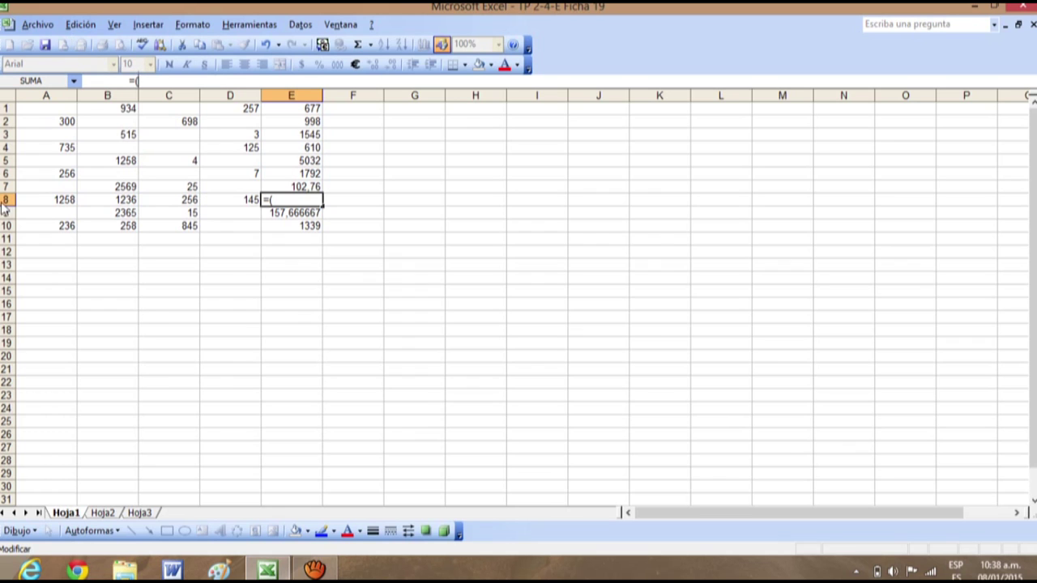
left_click_drag(65, 201, 280, 201)
key("Return")
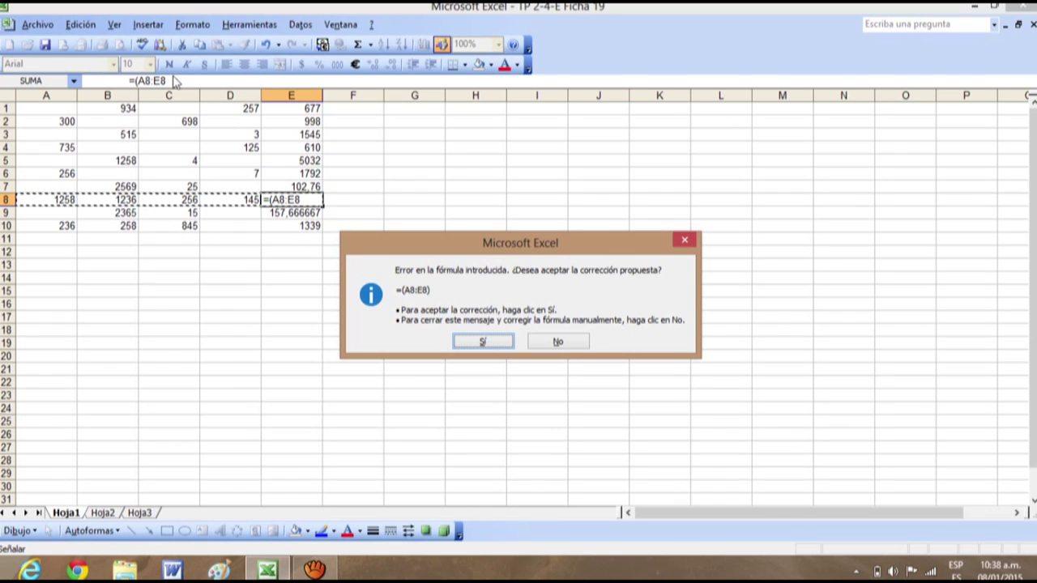
left_click(684, 240)
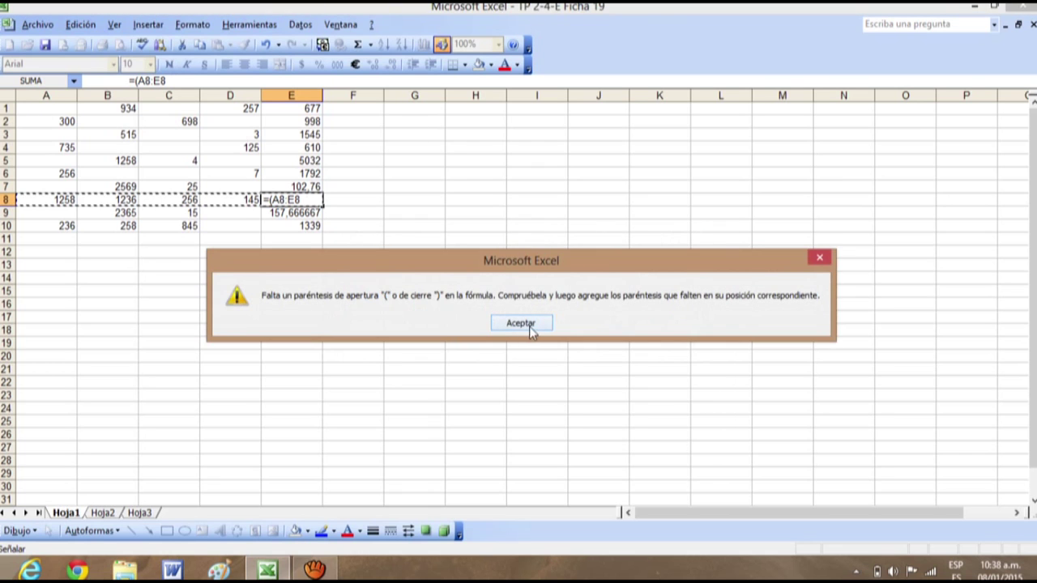
left_click(521, 323)
Complete the formula in cell E8 as =(A8:E8), accept the circular reference warning and dismiss the Referencia circular toolbar
left_click(174, 81)
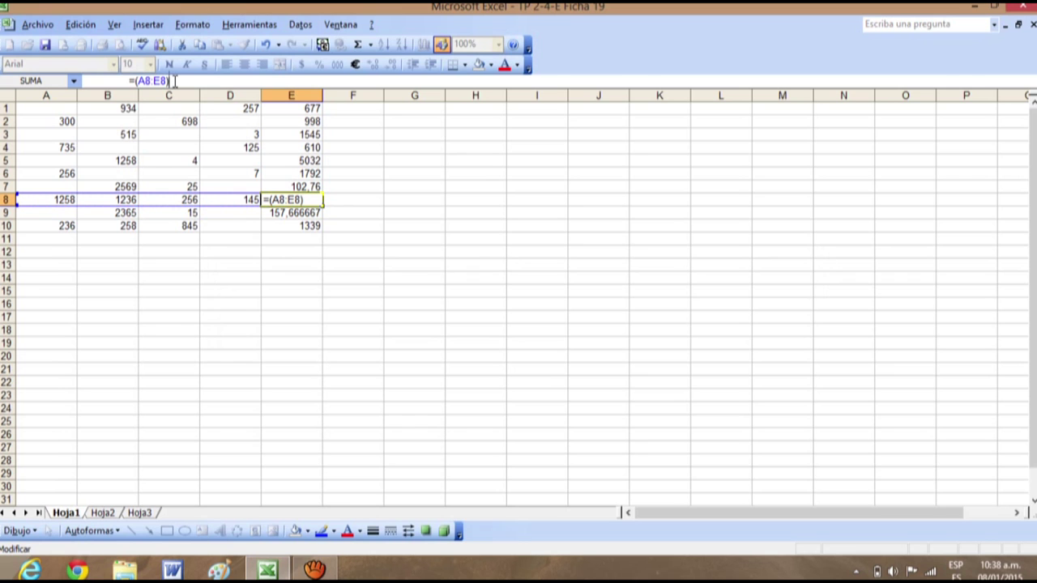
type(")")
key("Return")
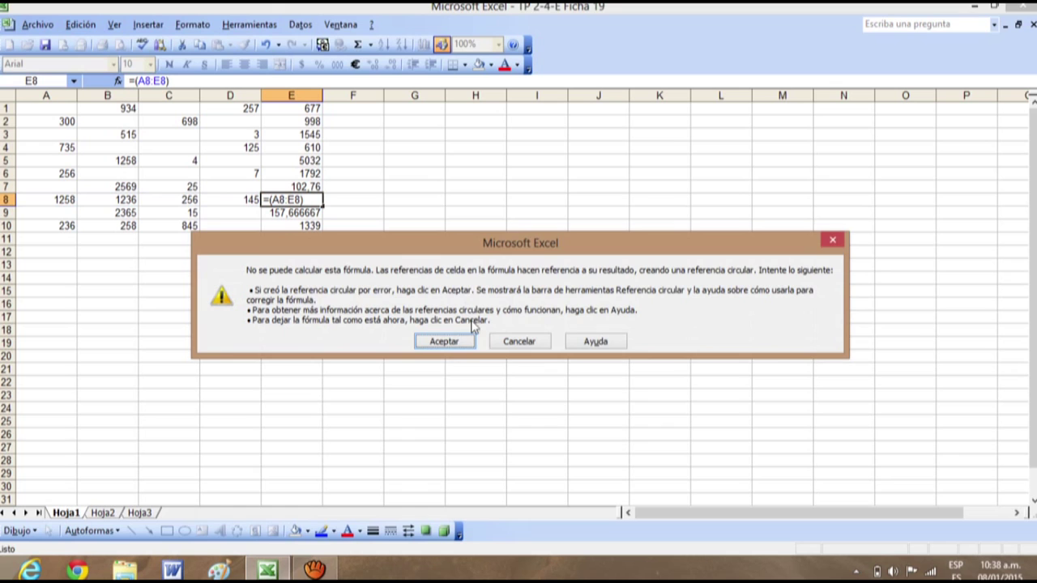
left_click(458, 342)
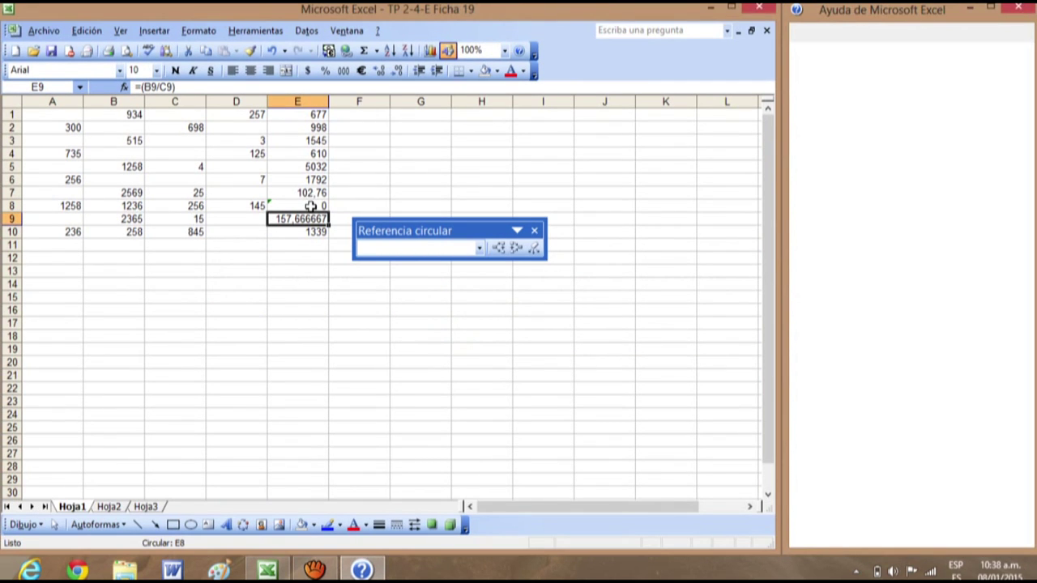
left_click(535, 232)
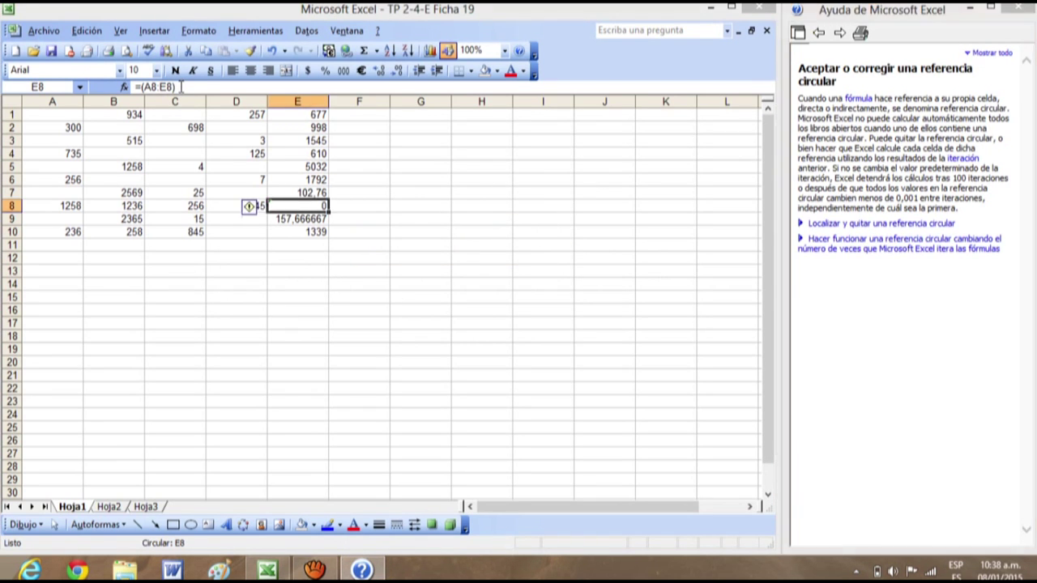
Replace the formula in cell E8 with =(A8+B8+C8+D8), adding the four row 8 cells individually
left_click(180, 87)
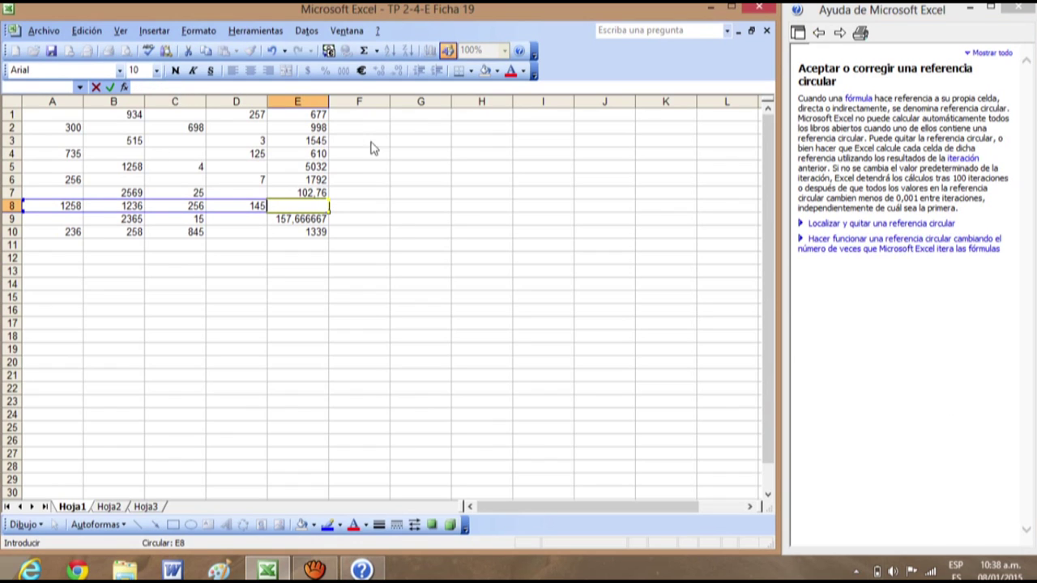
key("F2")
type("=(")
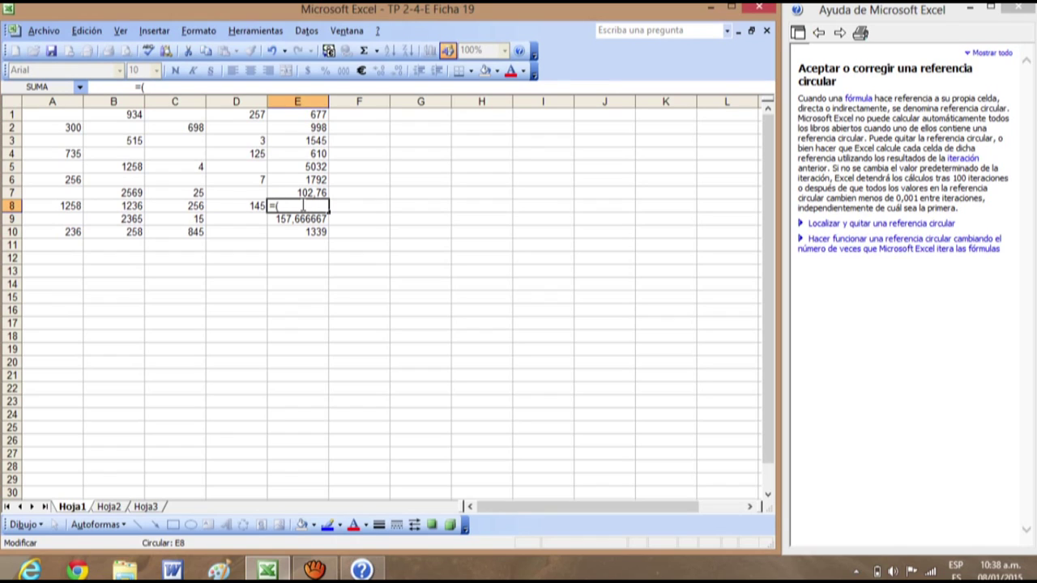
left_click(47, 210)
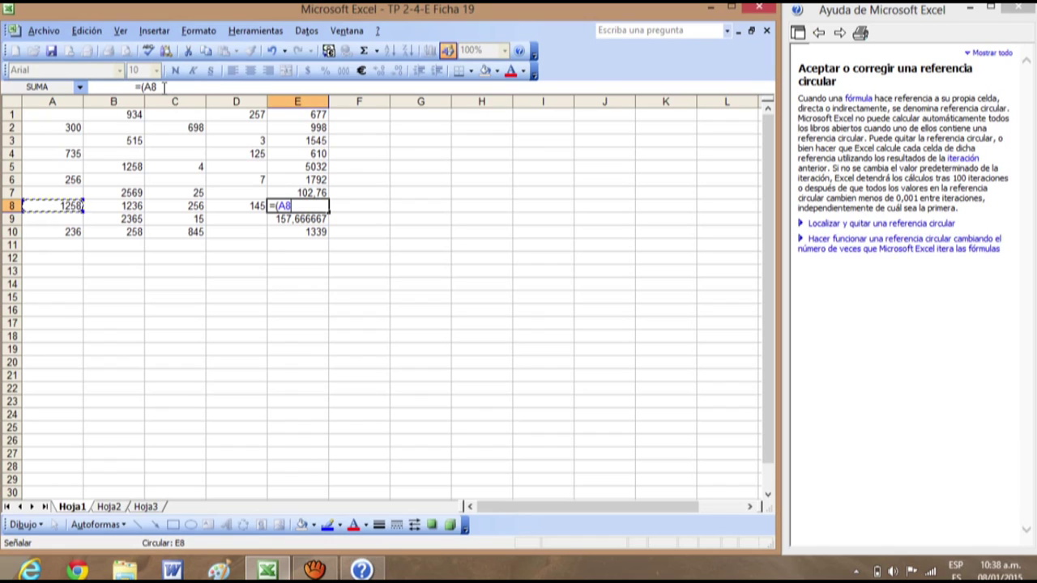
type("+")
left_click(140, 205)
type("+")
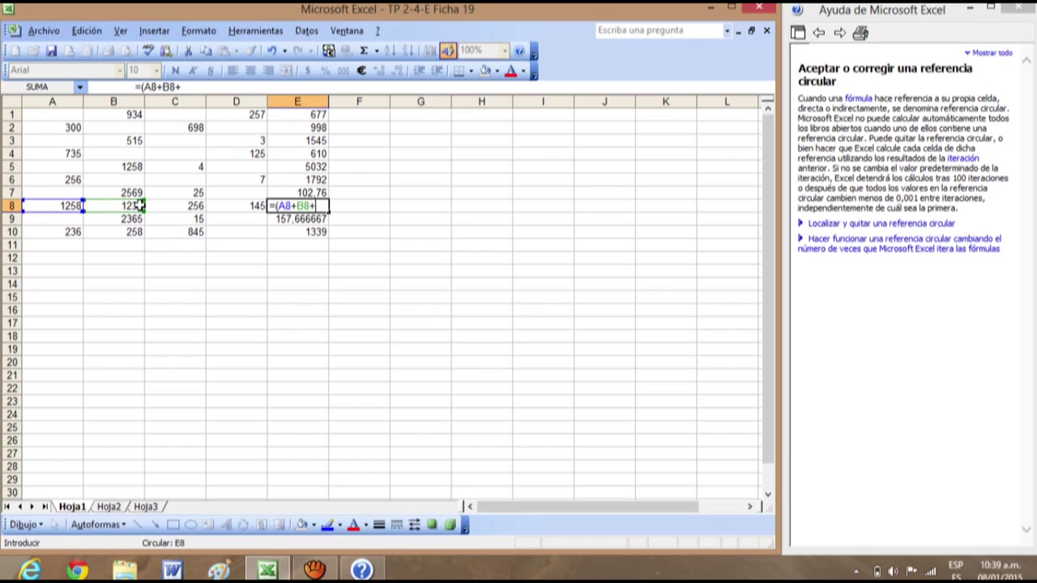
left_click(178, 206)
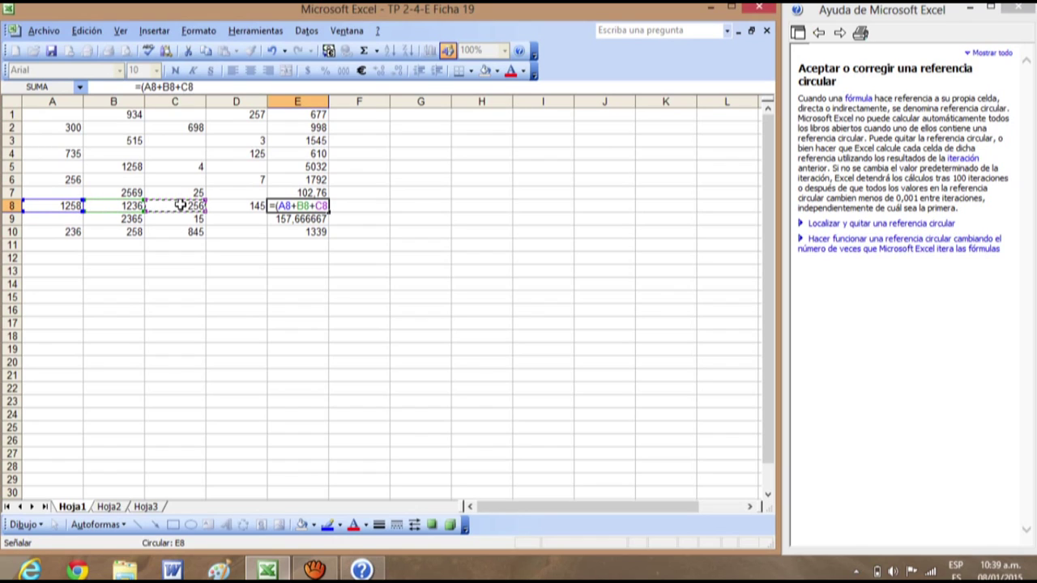
type("+")
left_click(247, 206)
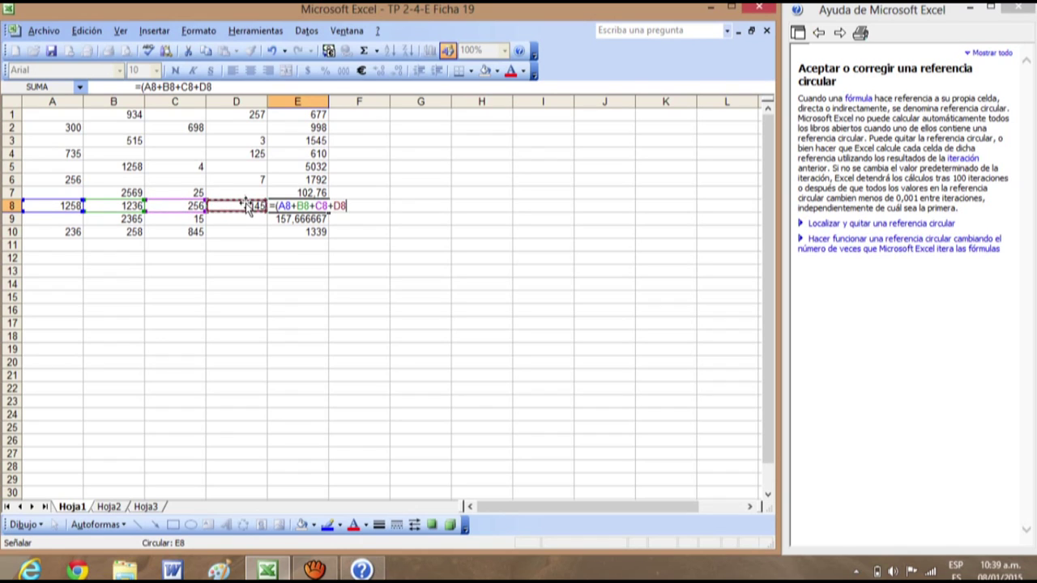
type(")")
key("Return")
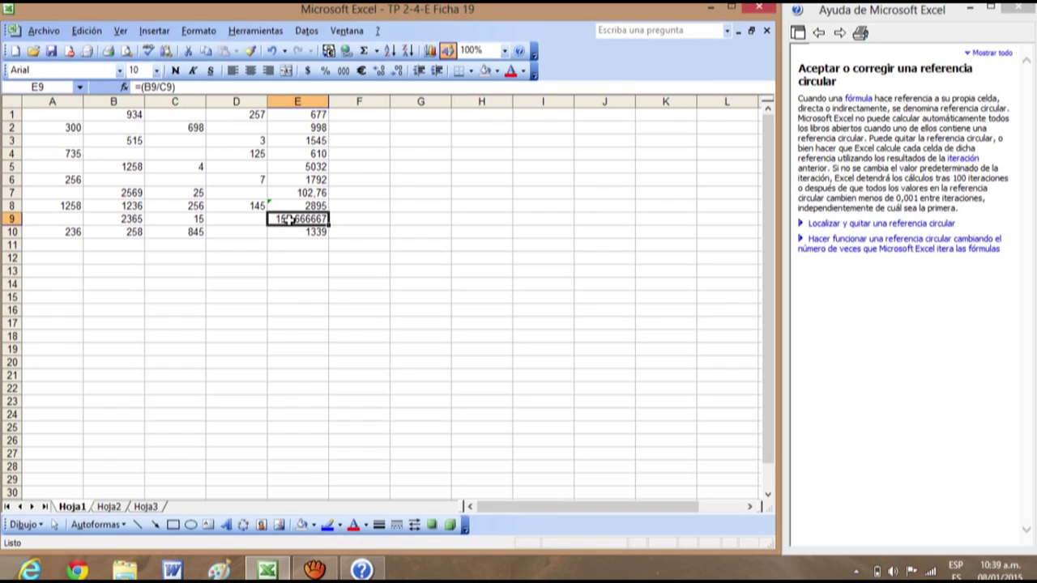
Inspect the formula in cell E10 and close the Help window about circular references
left_click(321, 233)
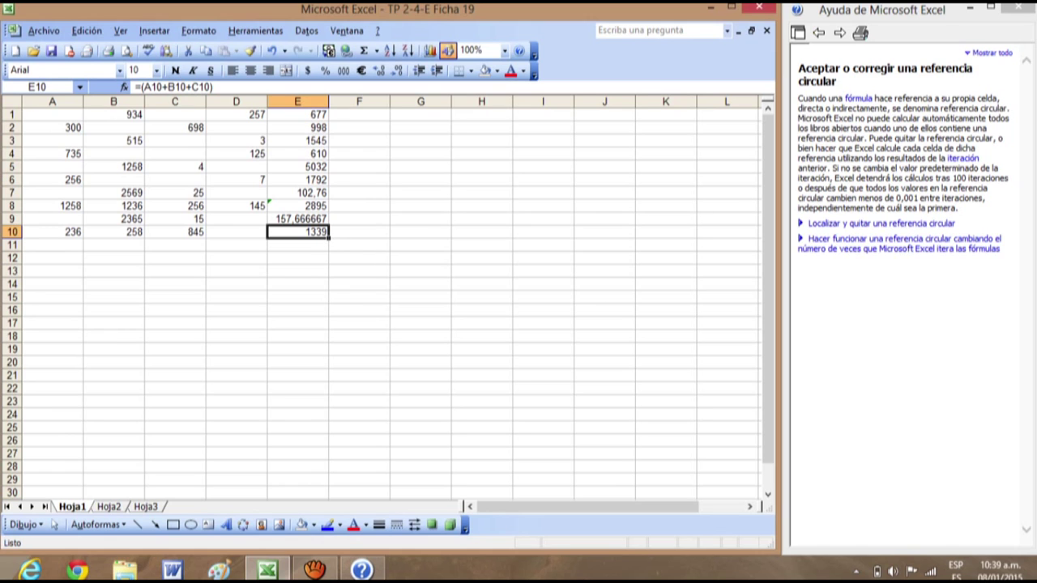
left_click(1013, 7)
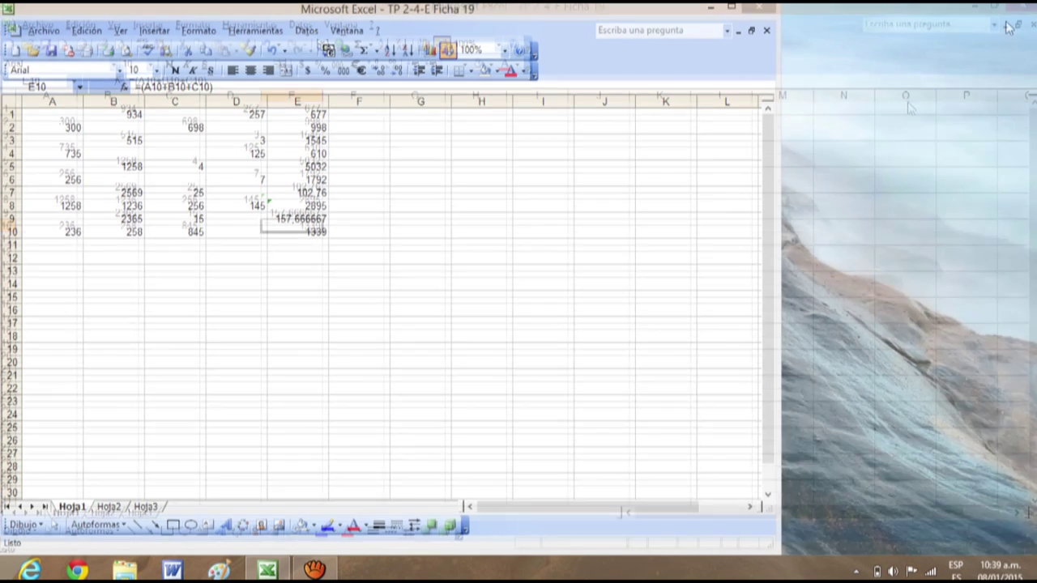
Choose a thick dark red outline border for the range A1:E10 in the cell format settings
left_click_drag(25, 111, 292, 224)
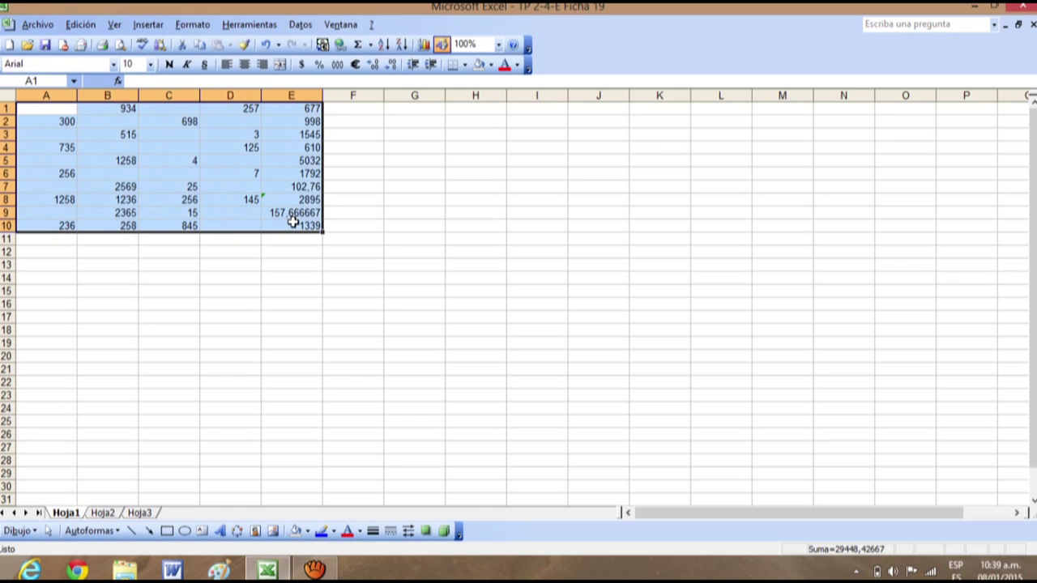
right_click(290, 215)
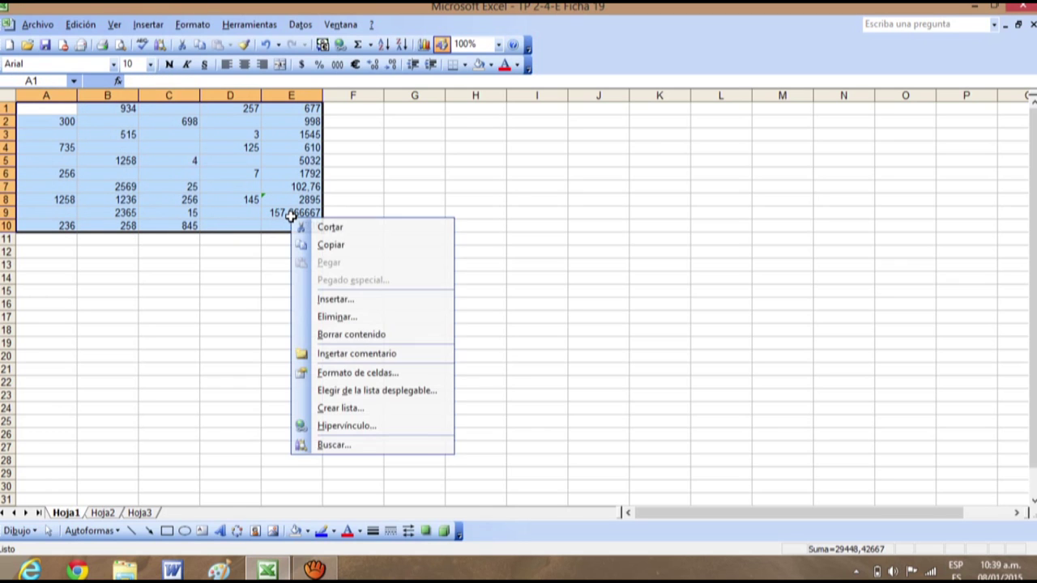
left_click(350, 373)
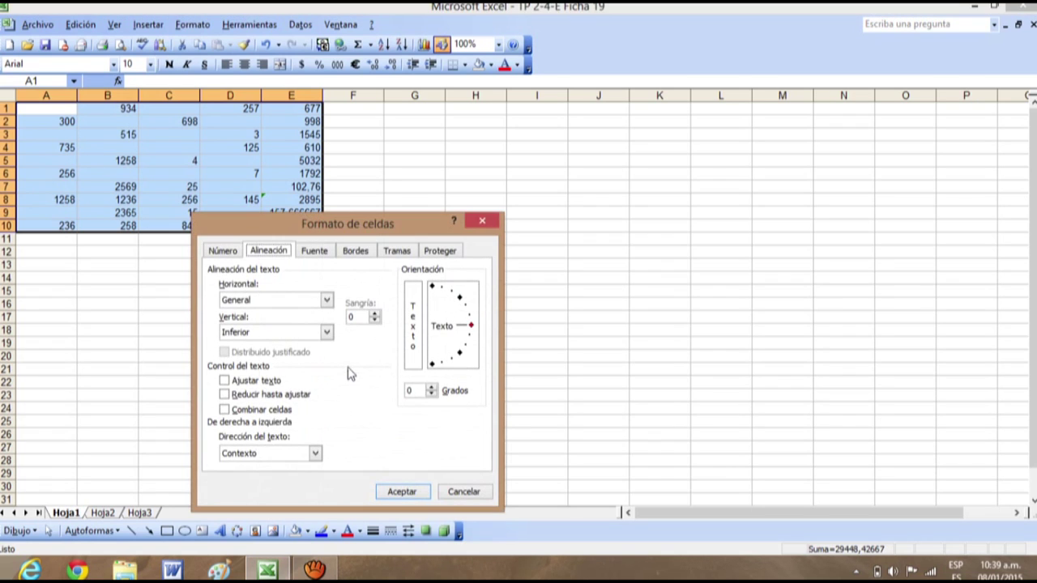
left_click(363, 251)
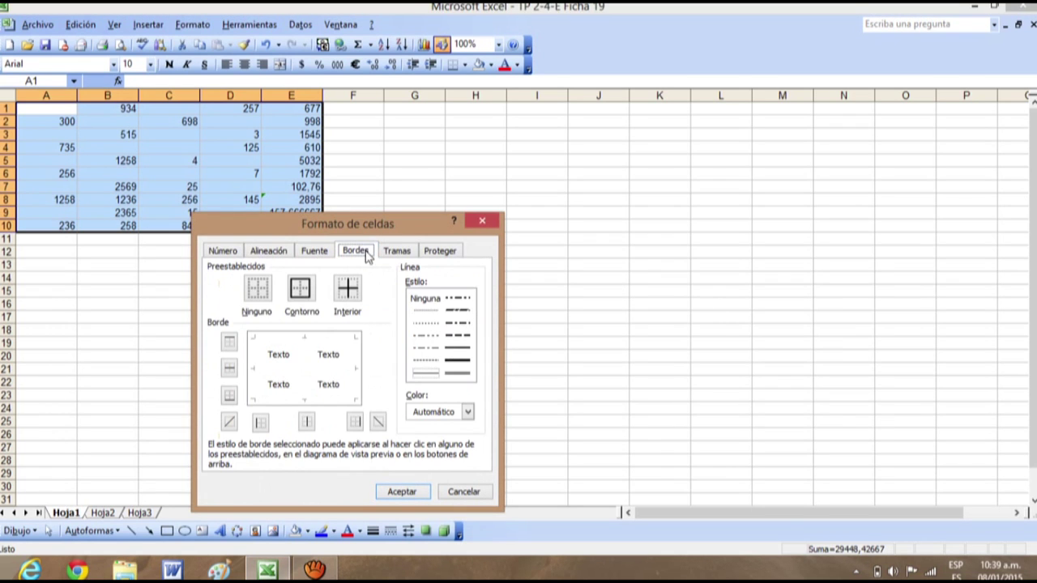
left_click(299, 292)
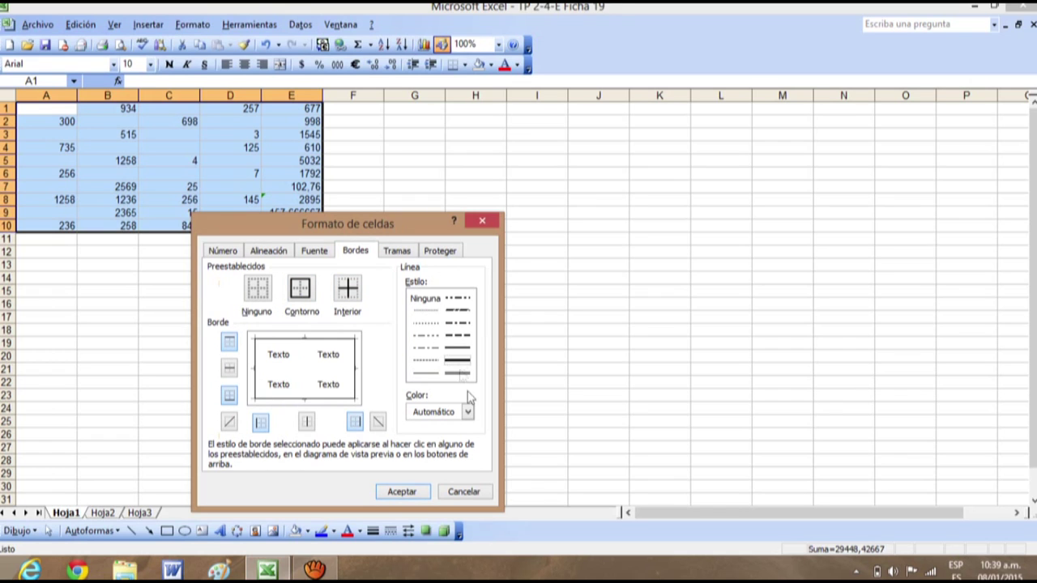
left_click(468, 411)
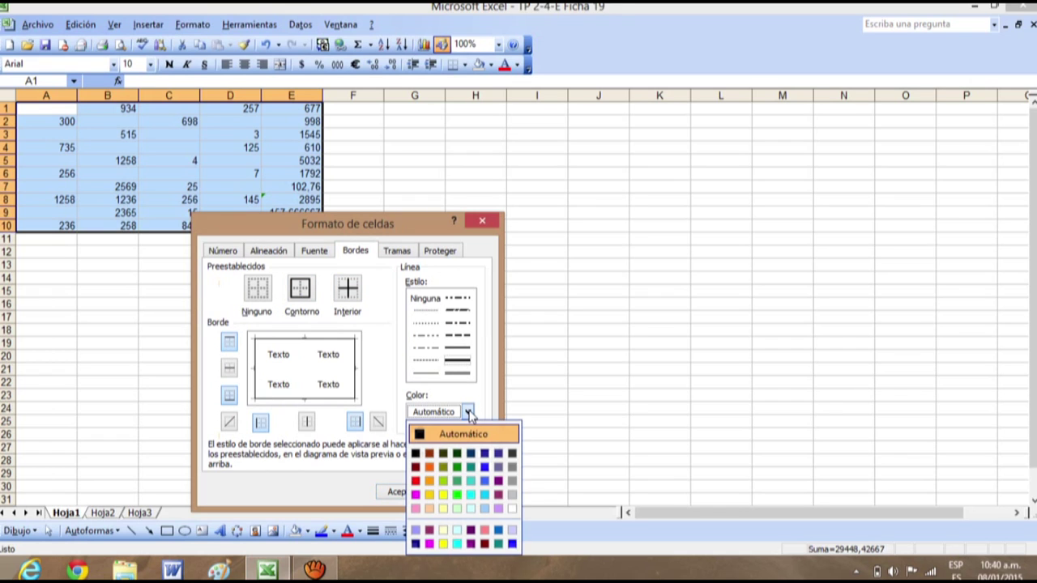
left_click(415, 466)
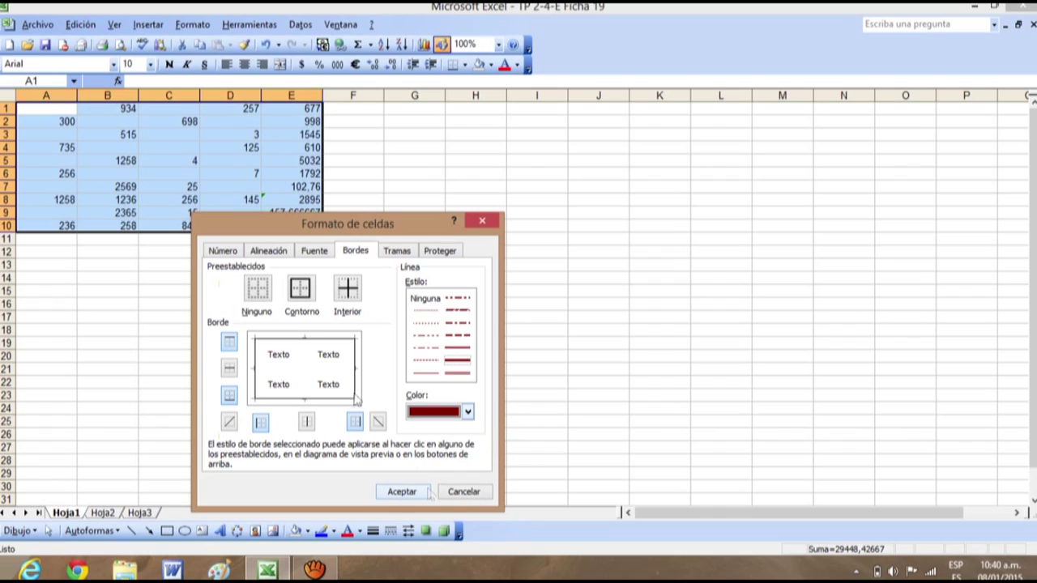
left_click(311, 338)
left_click(300, 289)
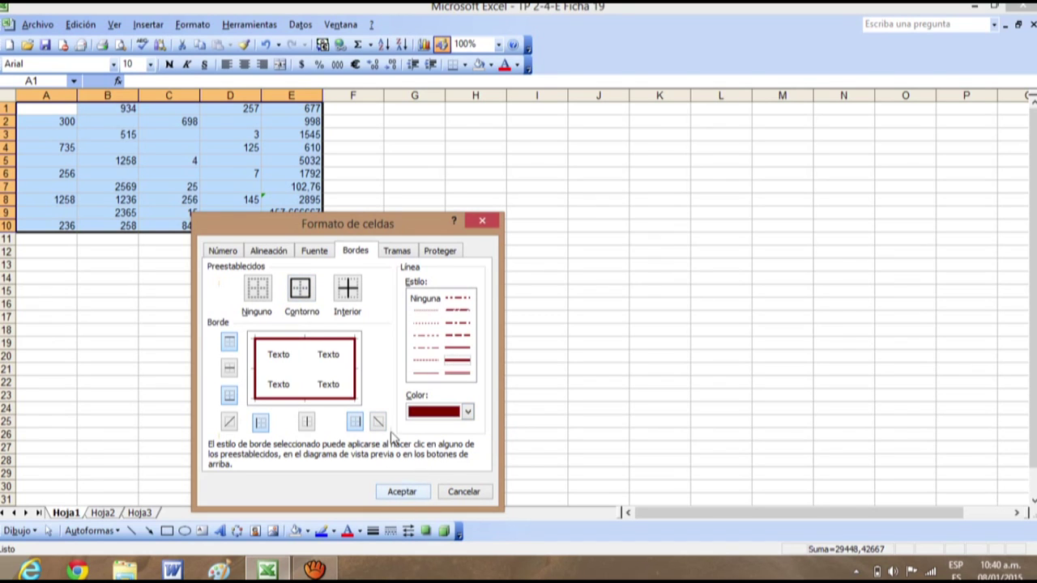
Set the interior borders of A1:E10 to thin dark blue lines, apply the border format and deselect the range
left_click(348, 290)
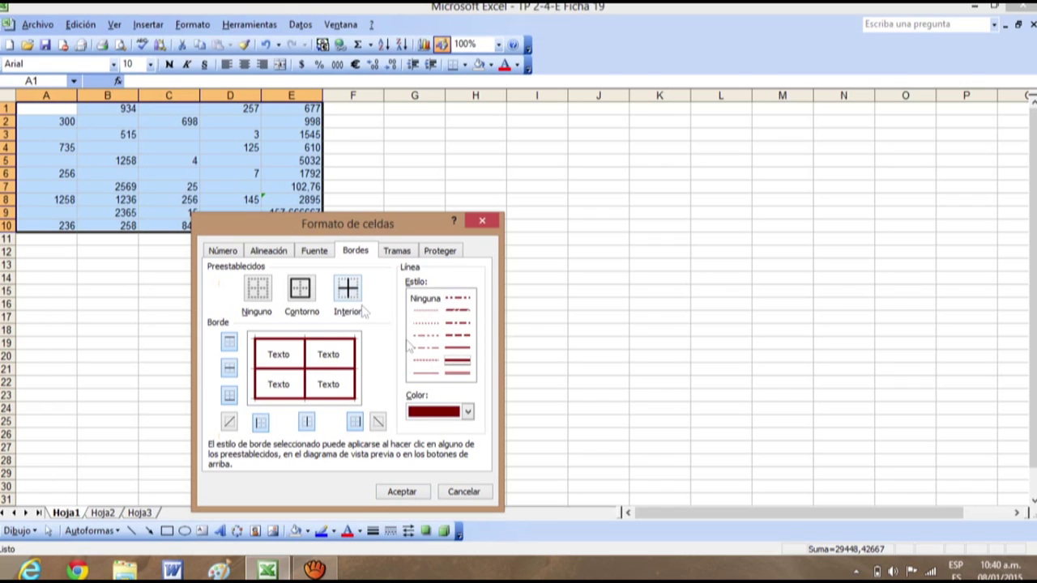
left_click(427, 374)
left_click(467, 411)
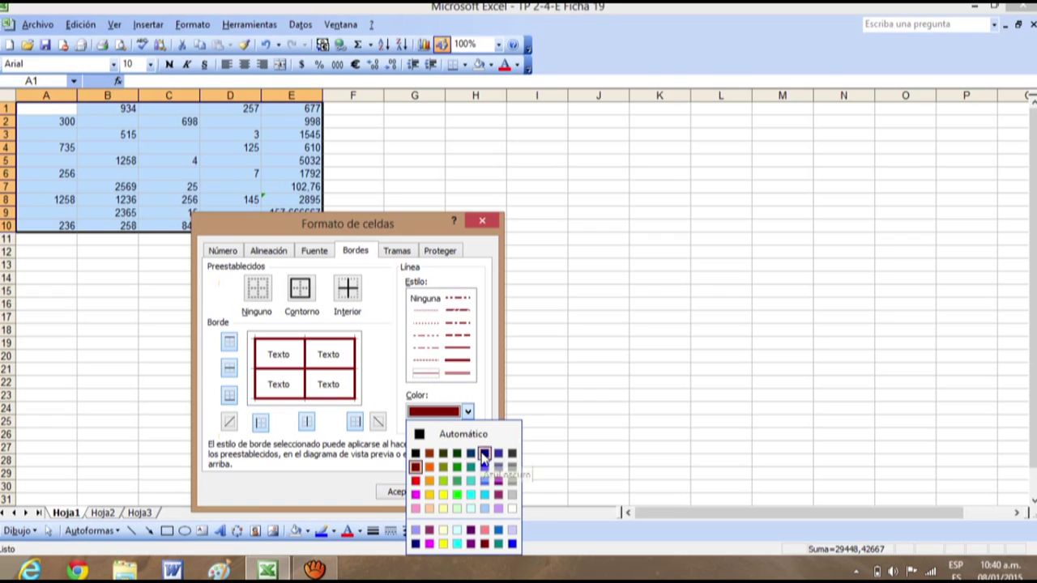
left_click(483, 455)
left_click(317, 370)
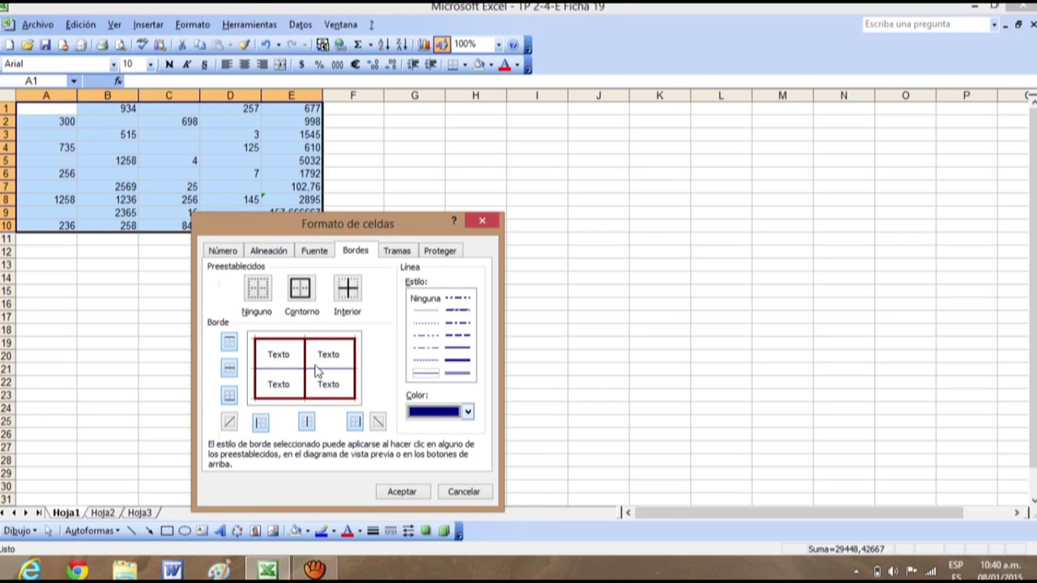
left_click(304, 365)
left_click(402, 491)
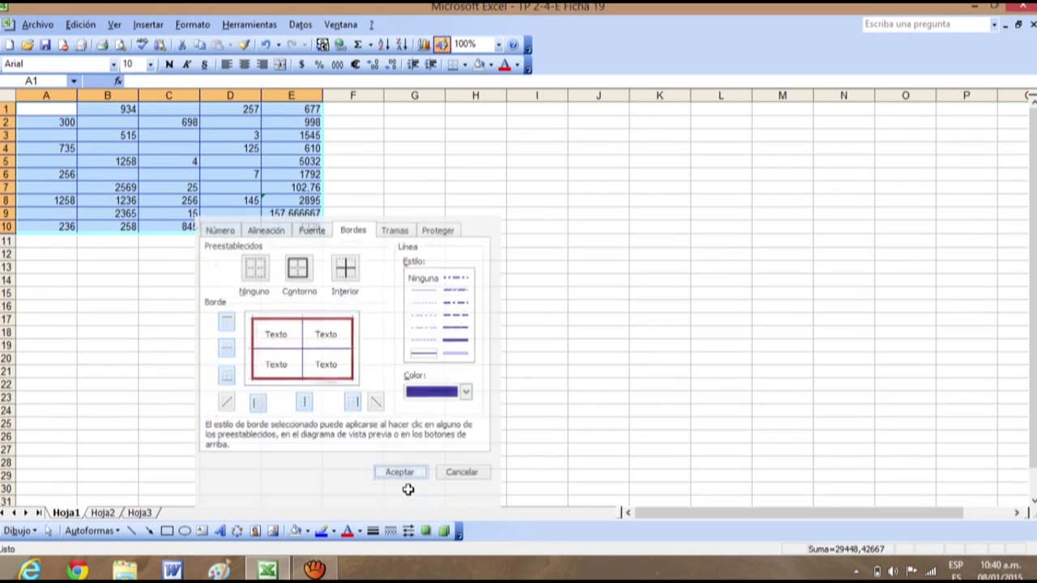
left_click(449, 254)
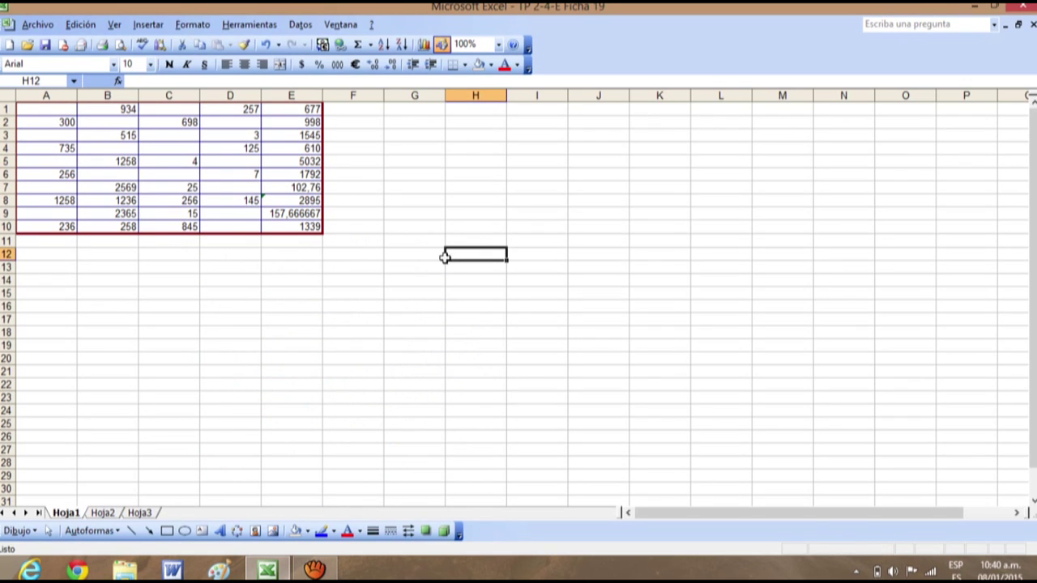
Set the horizontal text alignment of the range A1:E10 to Centrar and deselect the range
left_click_drag(39, 113, 287, 225)
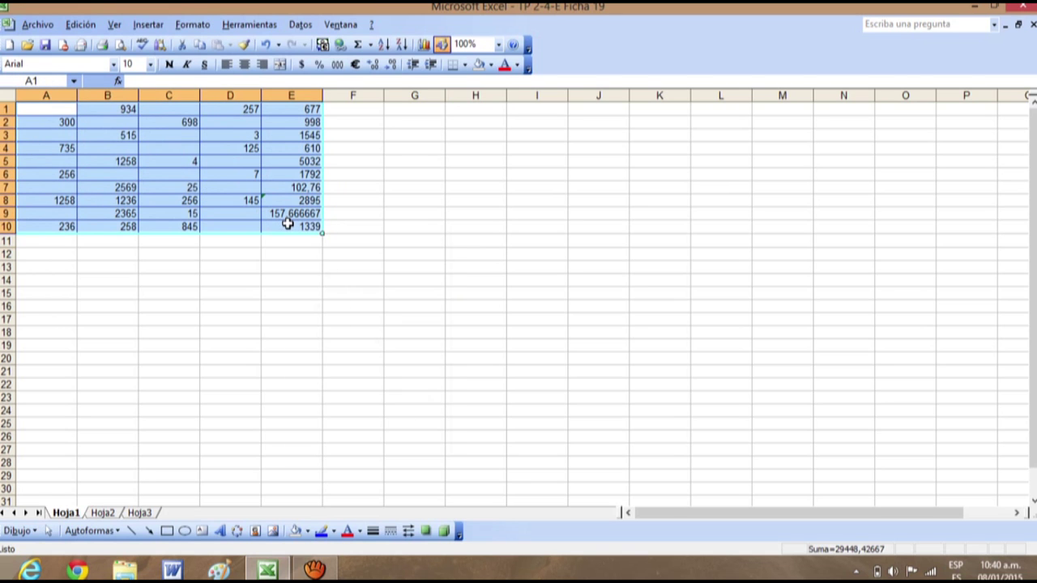
right_click(288, 225)
left_click(364, 385)
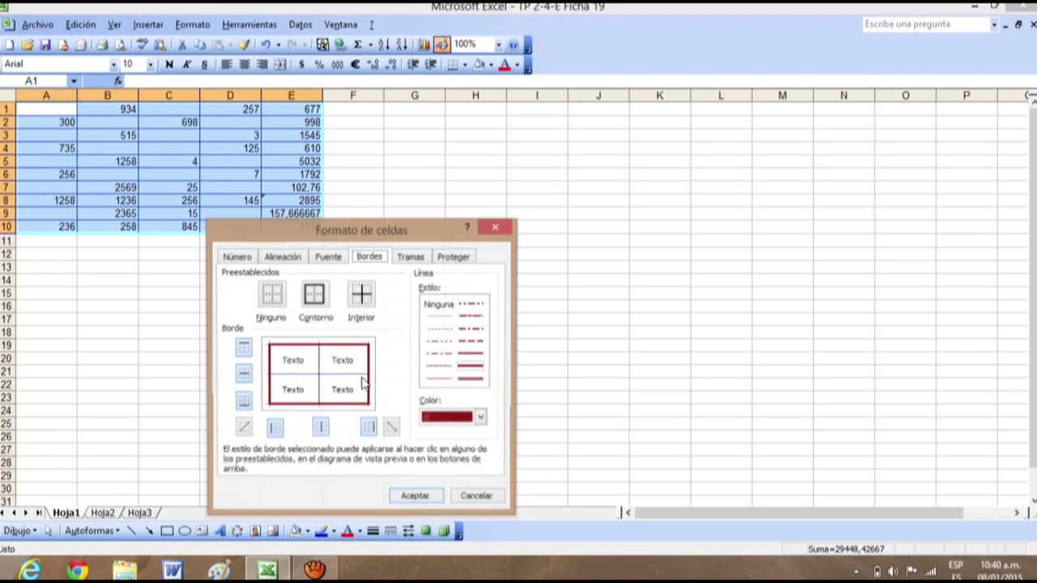
left_click(286, 259)
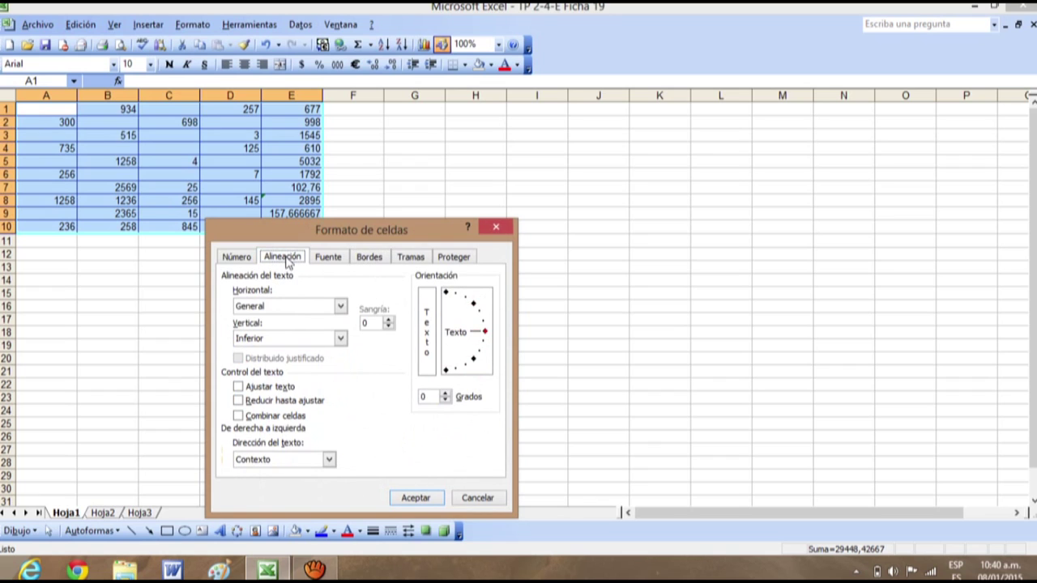
left_click(340, 306)
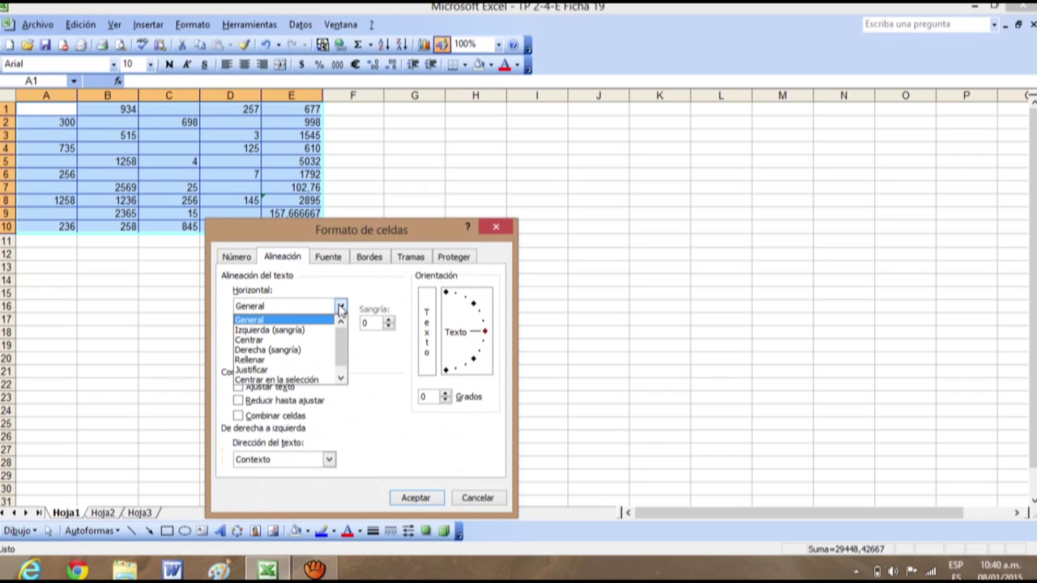
left_click(328, 346)
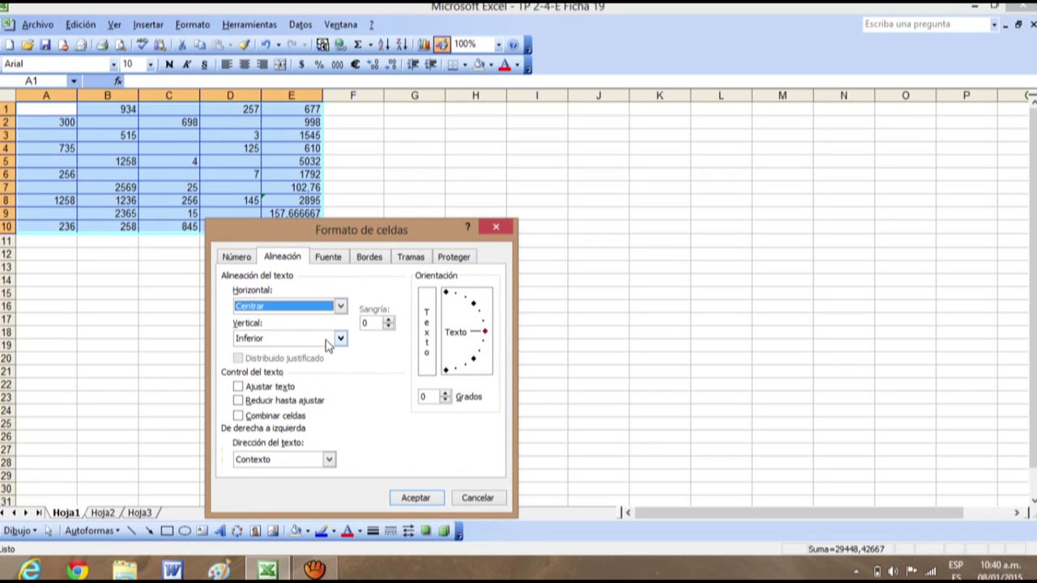
left_click(412, 499)
left_click(497, 344)
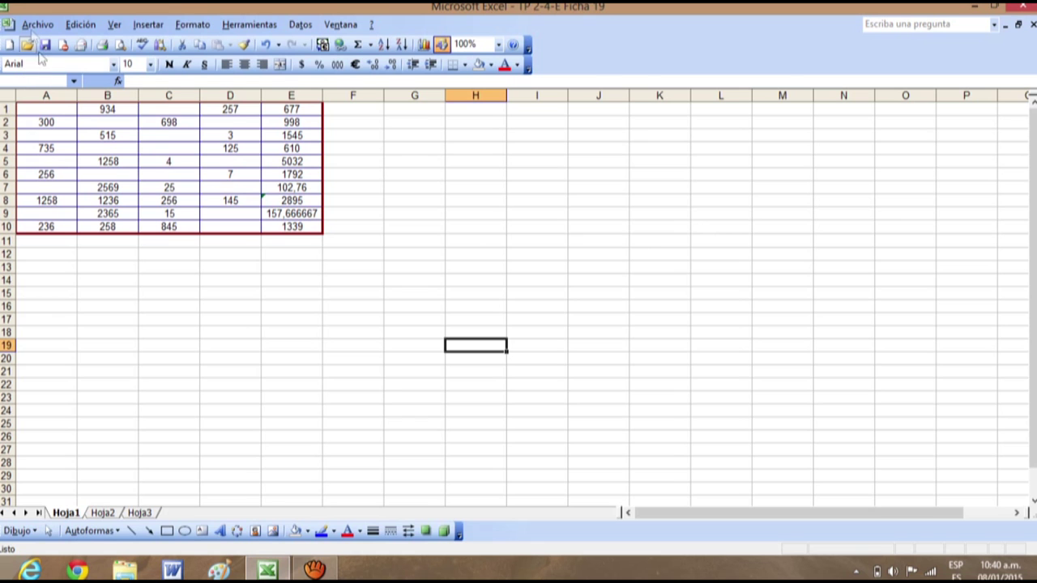
Save a copy of the workbook in Mis documentos as TP 2-4-E Ficha 19 c and close it
left_click(36, 25)
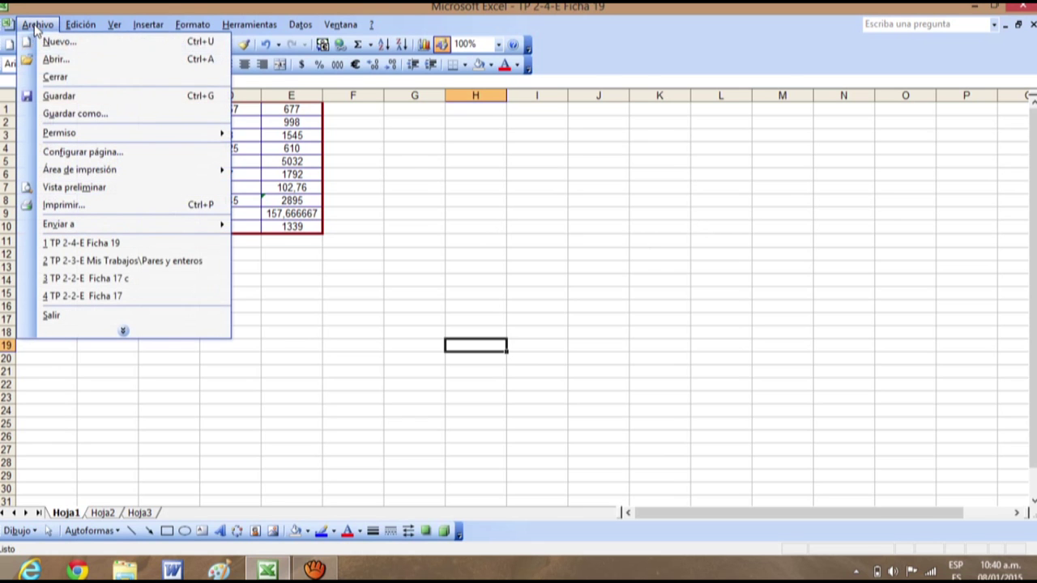
left_click(89, 118)
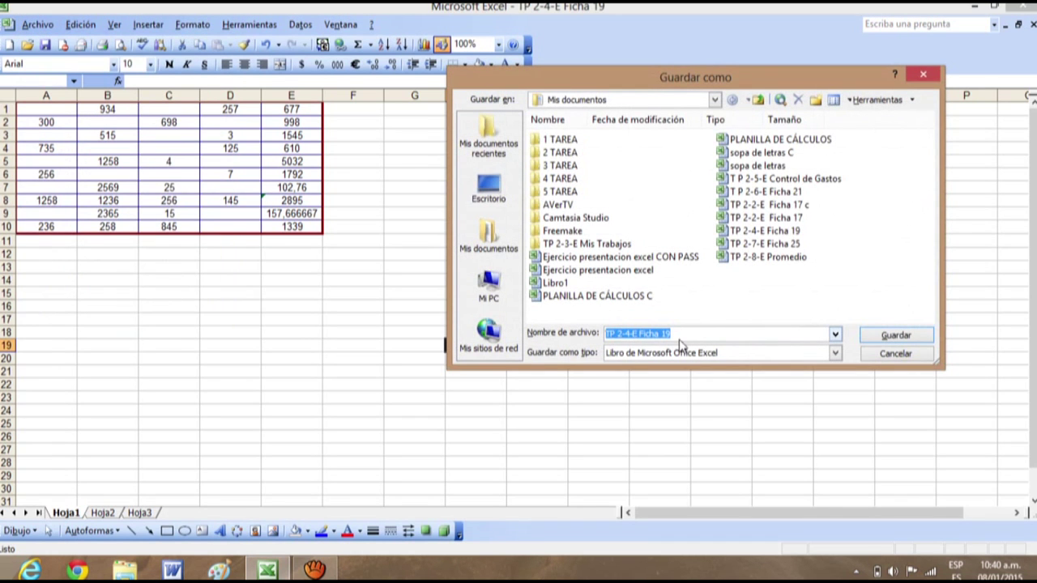
left_click(680, 336)
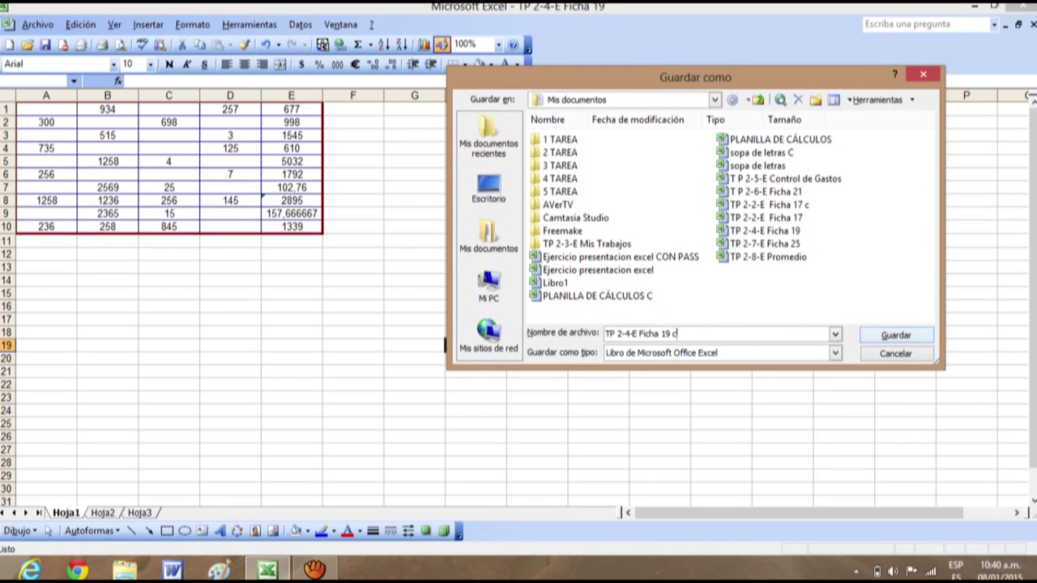
left_click(895, 337)
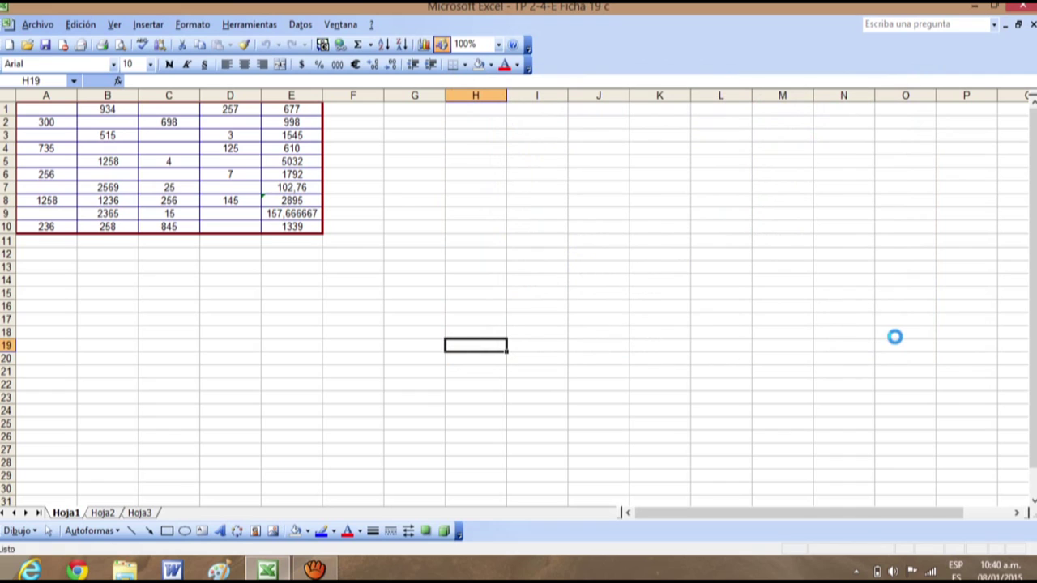
left_click(1032, 24)
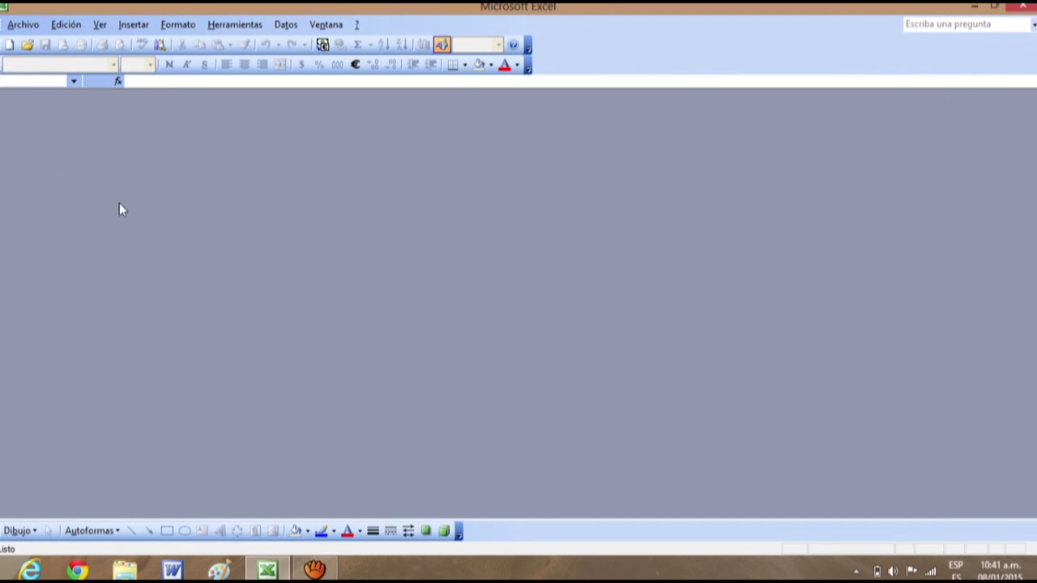
Bring up the dialog for opening an existing workbook
left_click(34, 26)
left_click(63, 61)
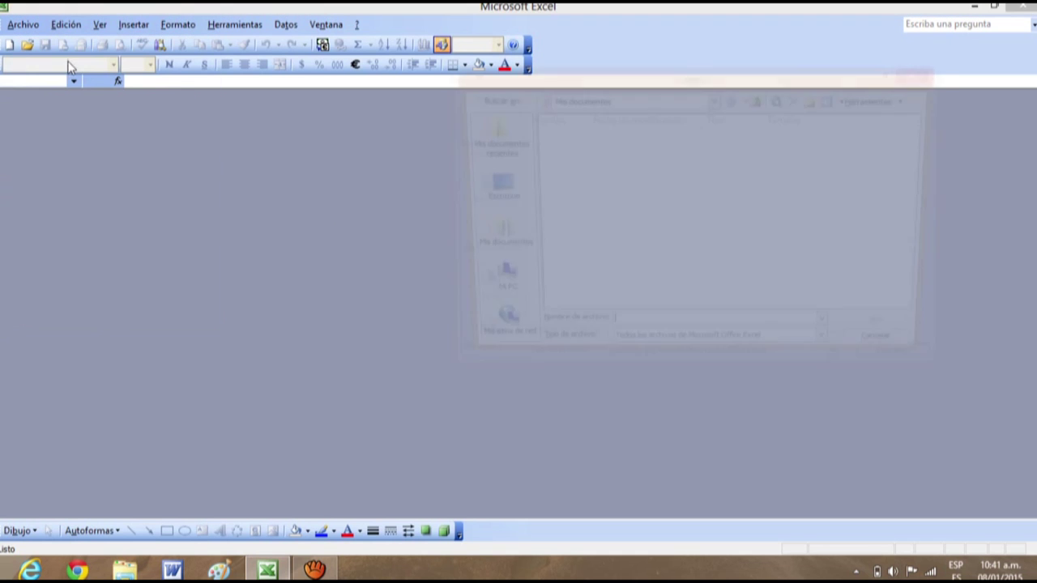